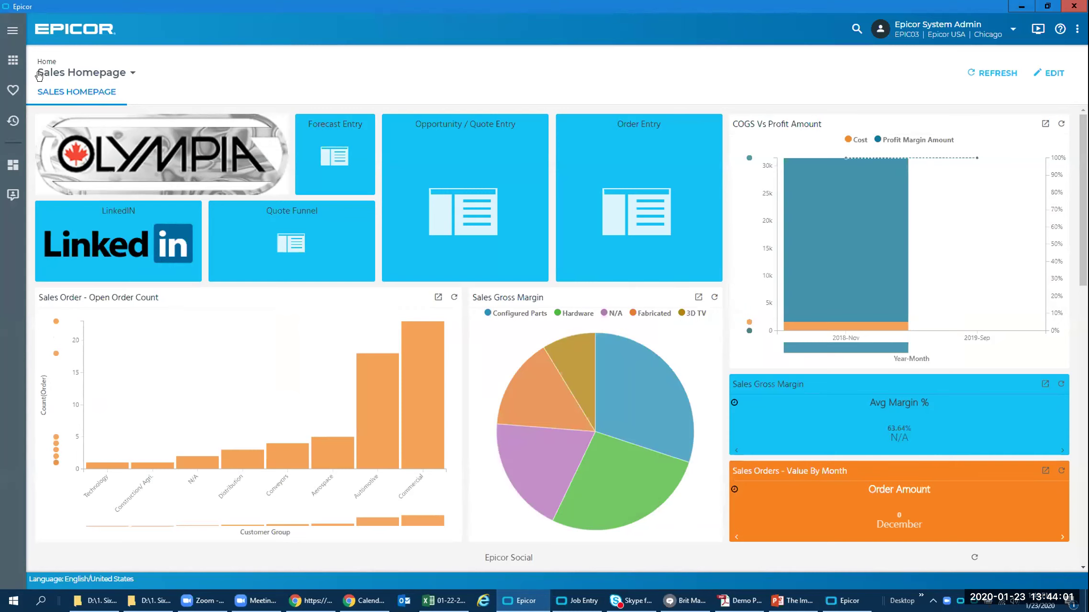
Step: Browse the menu to the General Operations programs of Purchase Management under Material Management and return to the homepage
left_click(13, 60)
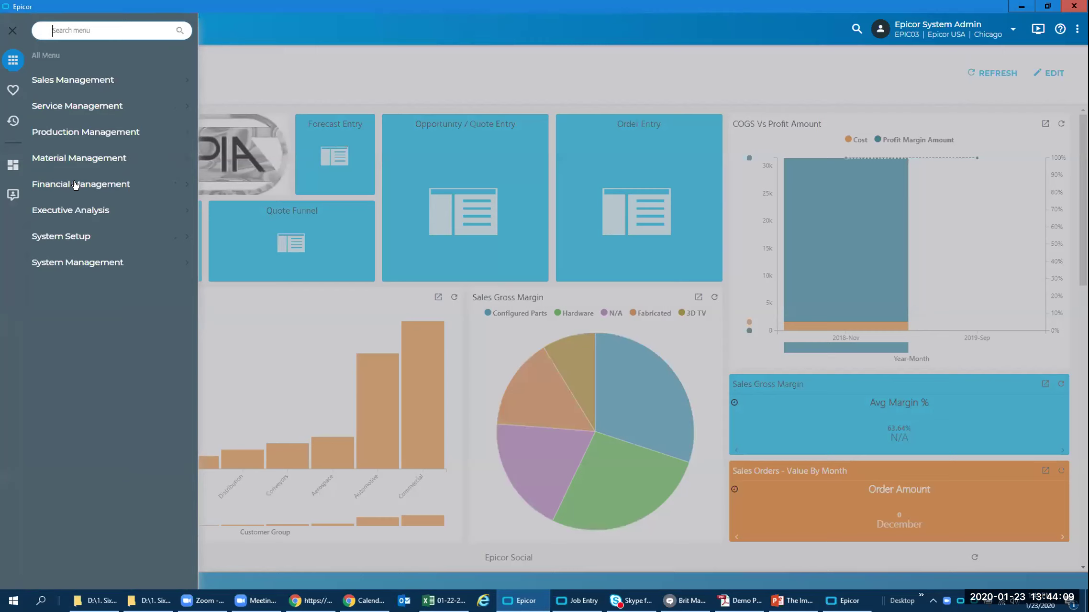
left_click(99, 159)
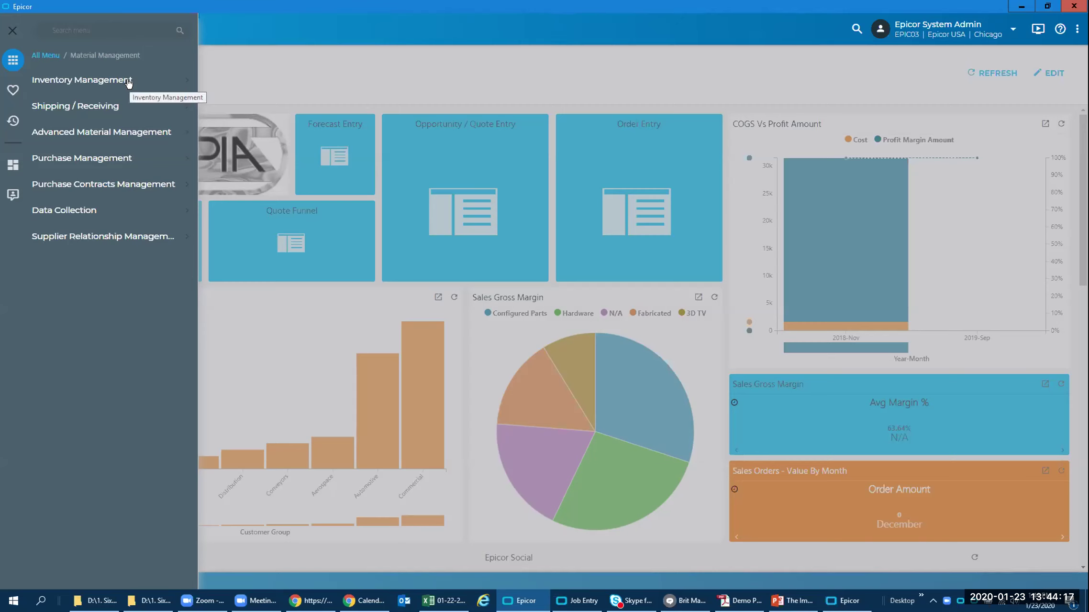
left_click(91, 156)
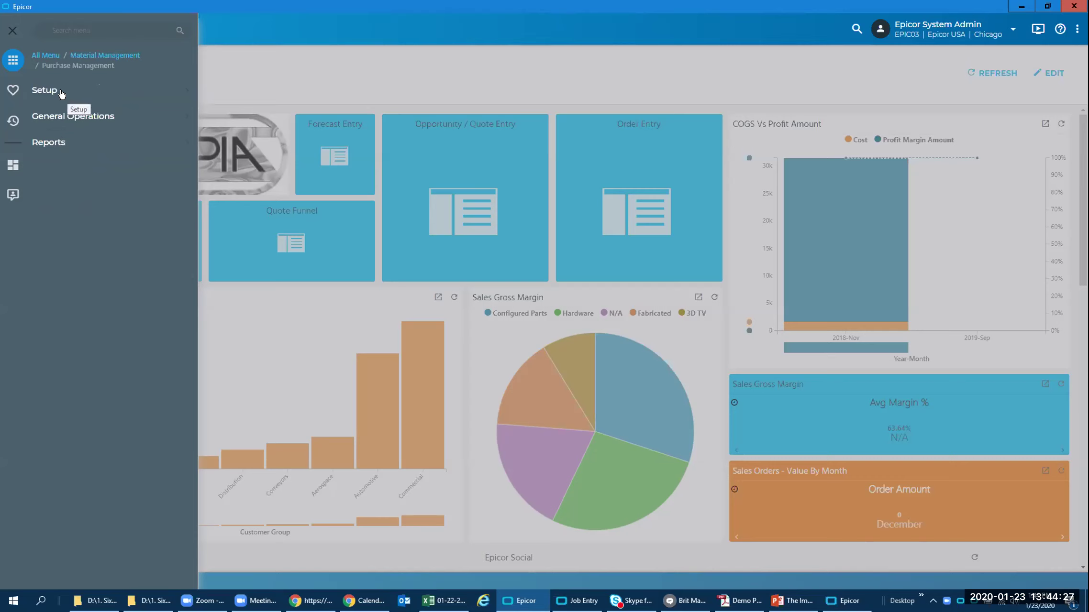
left_click(67, 117)
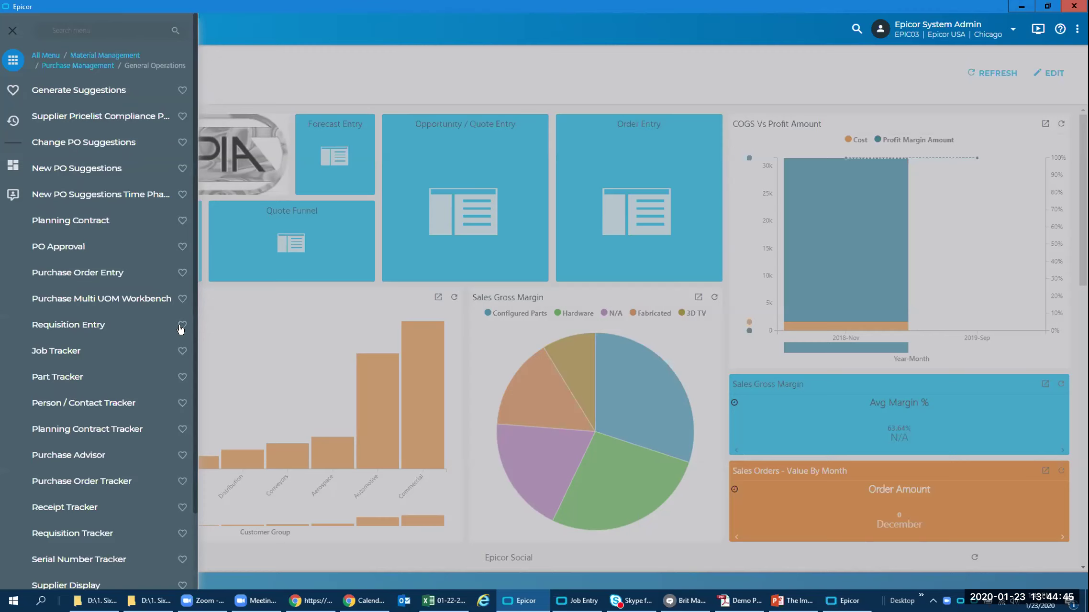
key("ctrl")
key("ctrl")
key("ctrl")
left_click(364, 79)
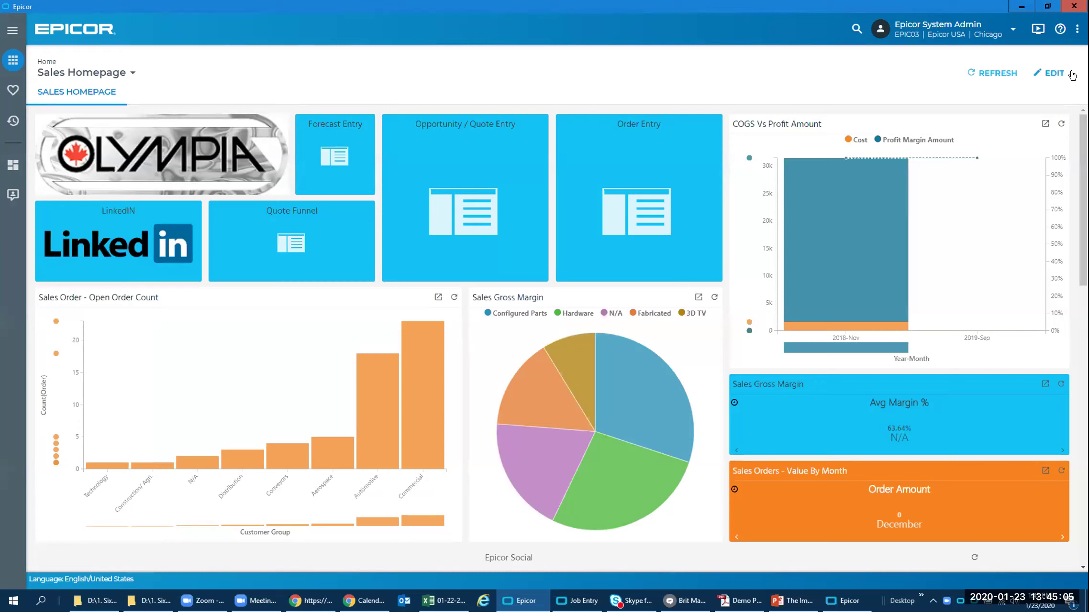
Step: Edit a copy of the Sales Homepage layout and shrink the Opportunity / Quote Entry widget to the size of the Forecast Entry widget
left_click(1055, 78)
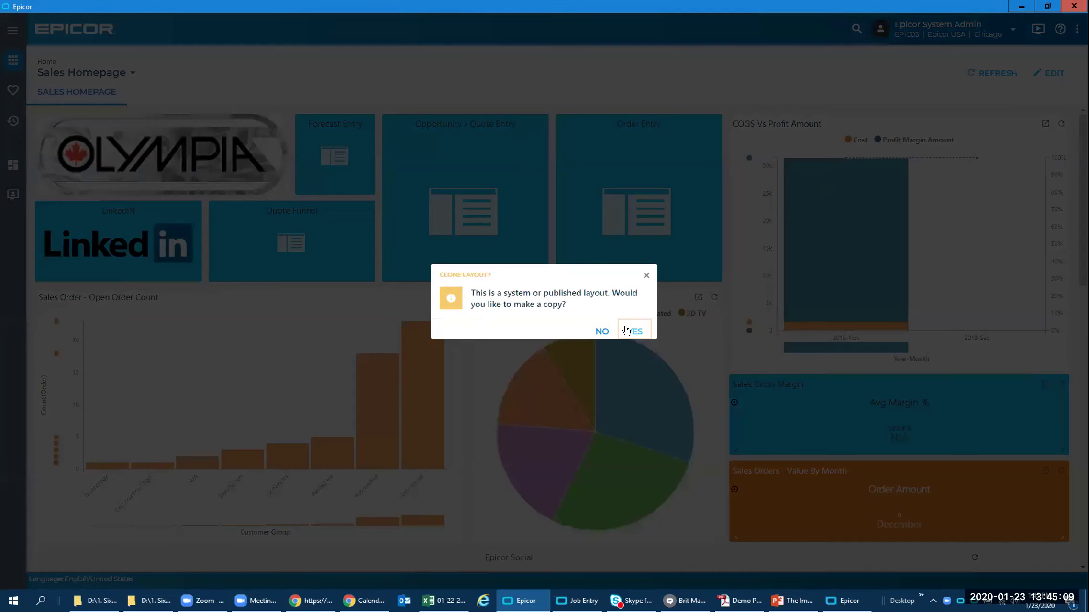
left_click(631, 330)
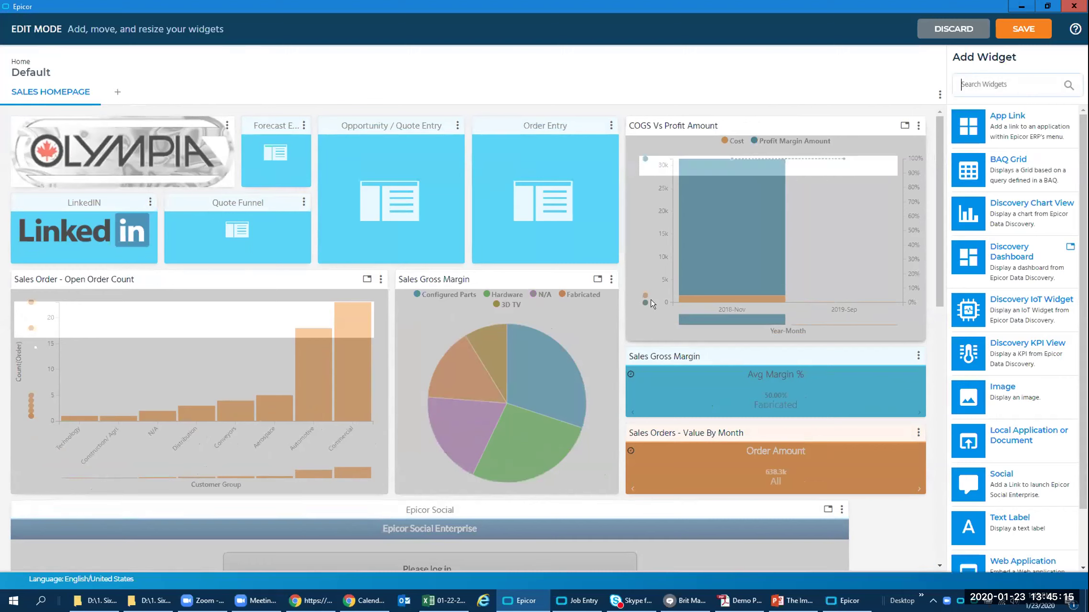
left_click_drag(463, 262, 382, 194)
left_click(610, 127)
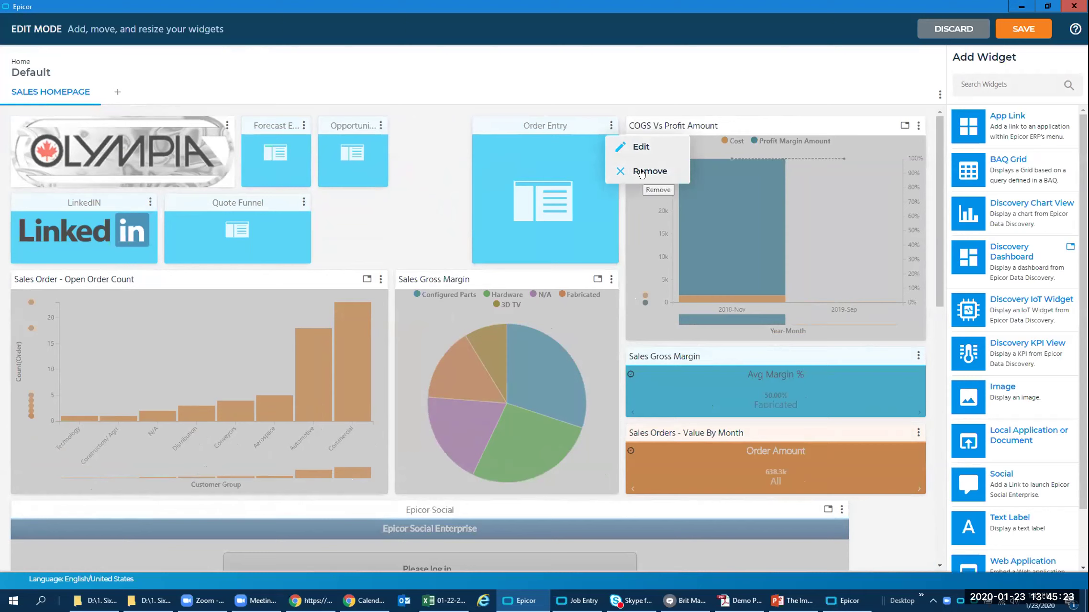
left_click(622, 103)
Step: Review the Olympia logo widget's image settings and selectable image files, keeping the current image
left_click(227, 126)
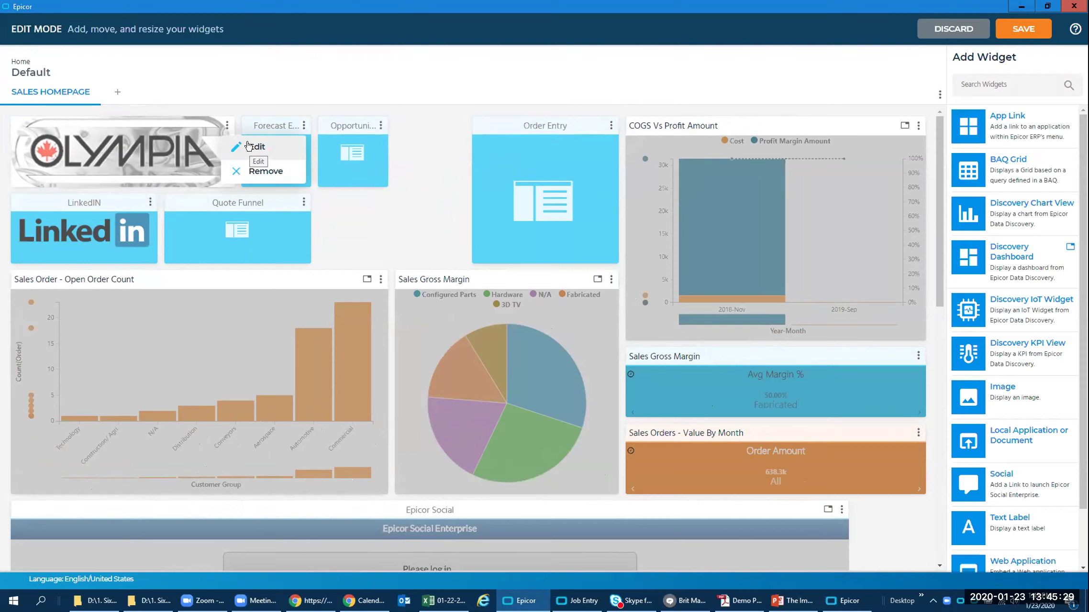
left_click(248, 145)
left_click(473, 281)
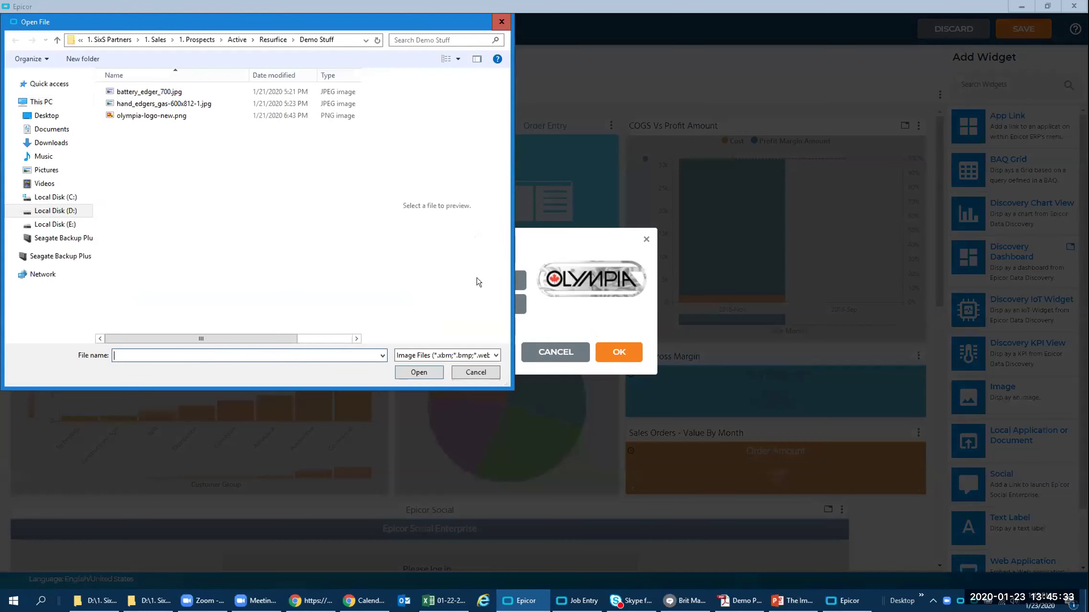
left_click(473, 373)
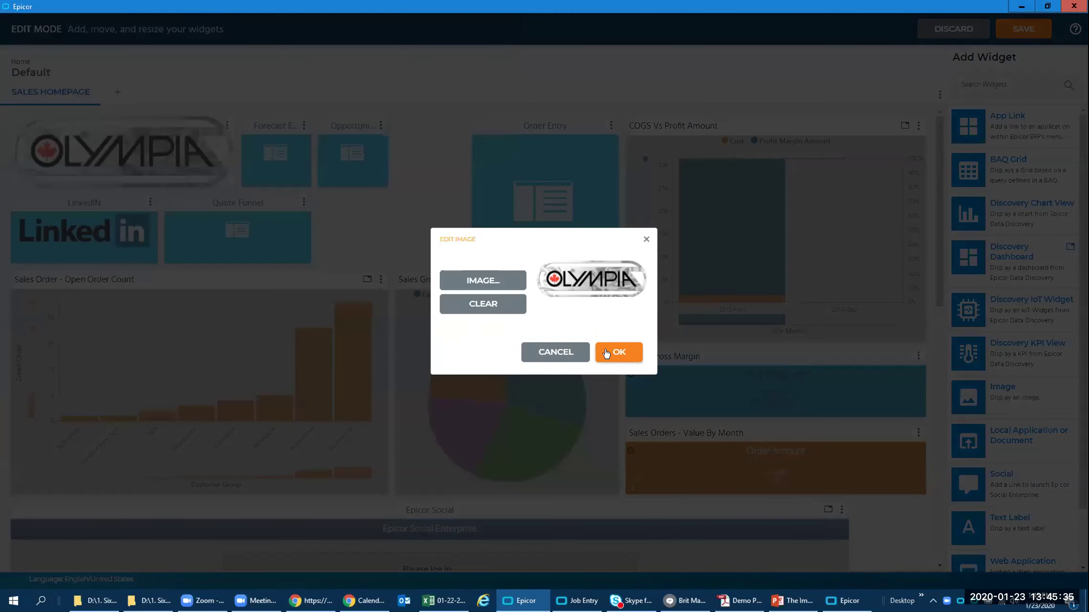
left_click(606, 353)
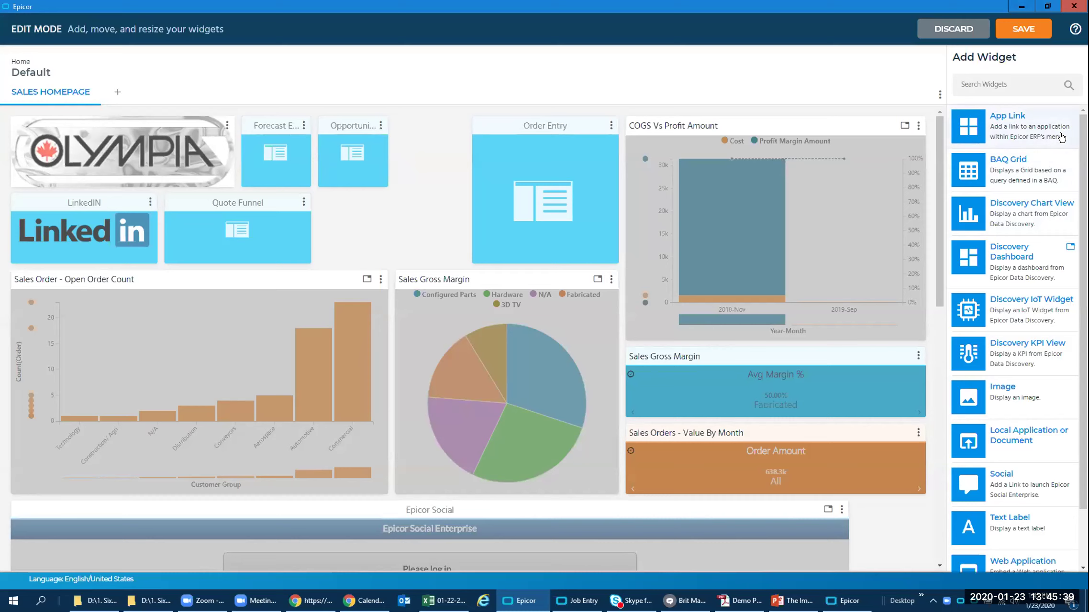
Step: Examine the widget types available for the homepage and discard the layout edits
left_click(1032, 126)
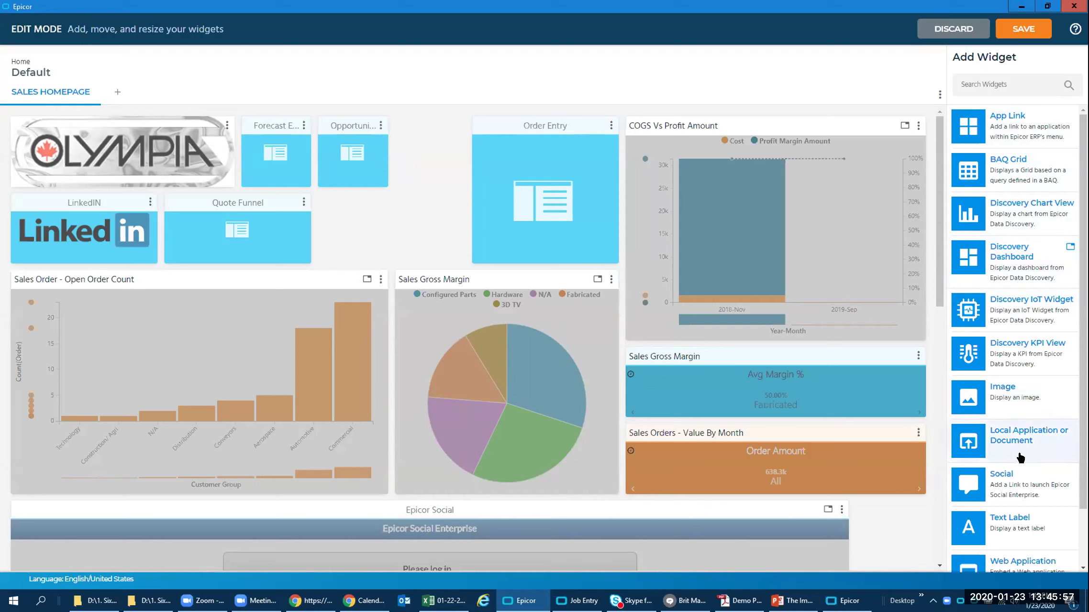
scroll(1020, 458, "down", 1)
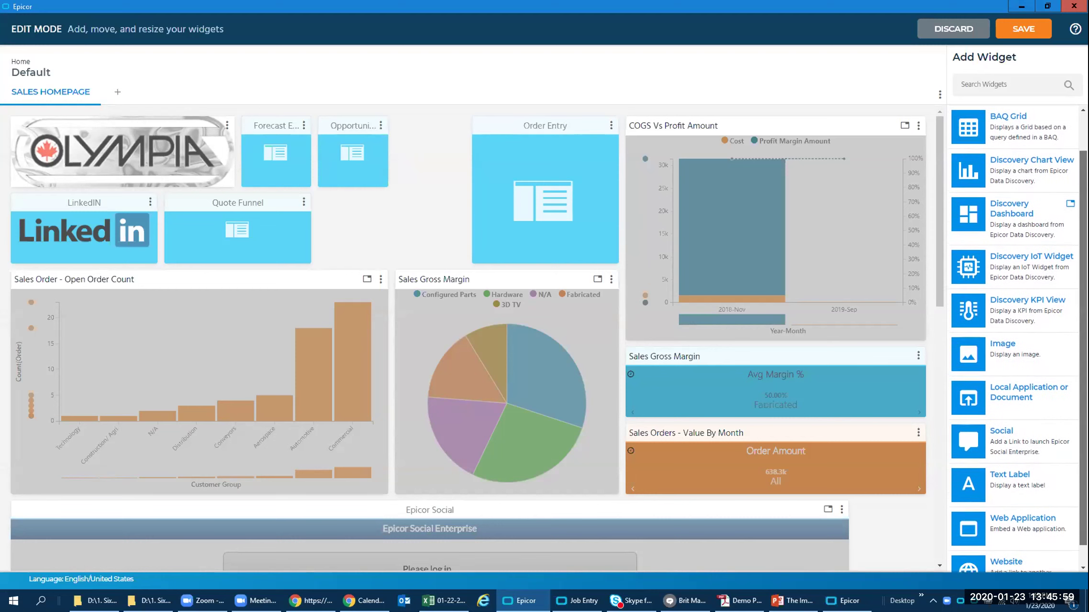
left_click(90, 229)
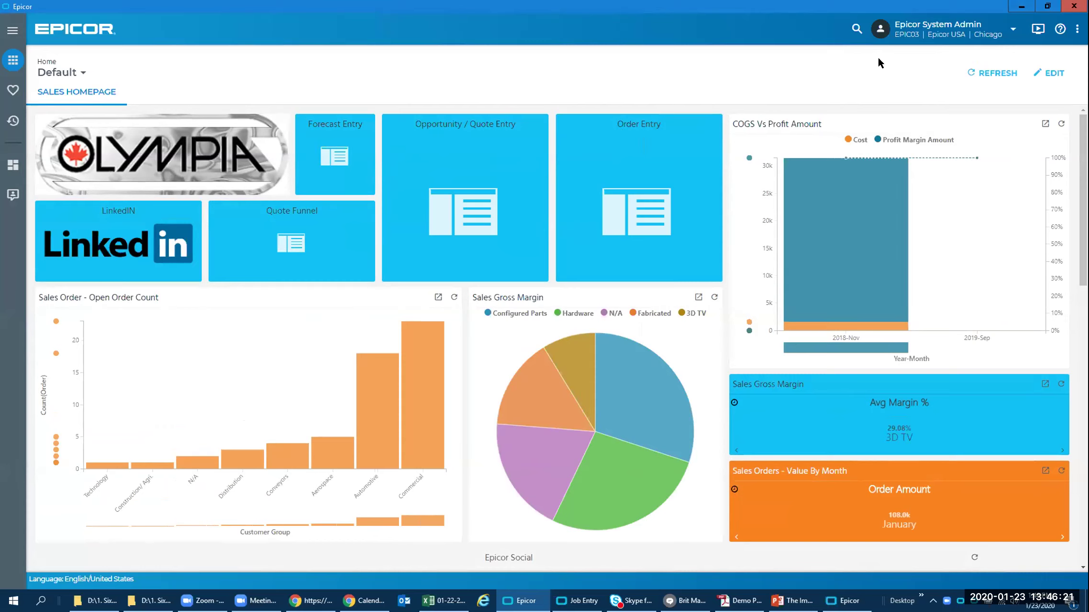
Step: Search the menus for "job entry" and clear the search term
left_click(855, 29)
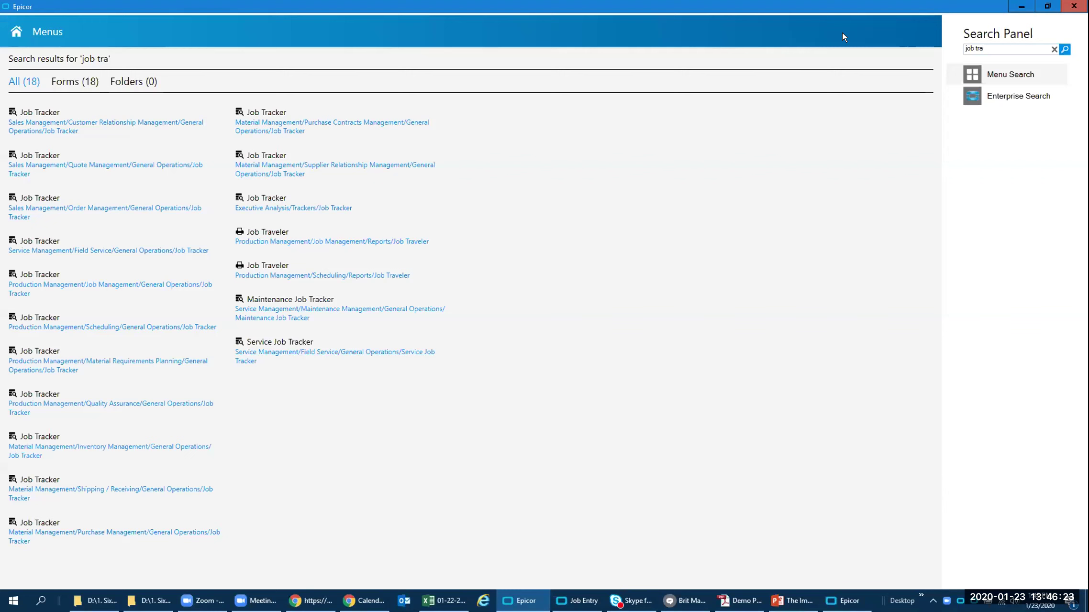
left_click(1052, 50)
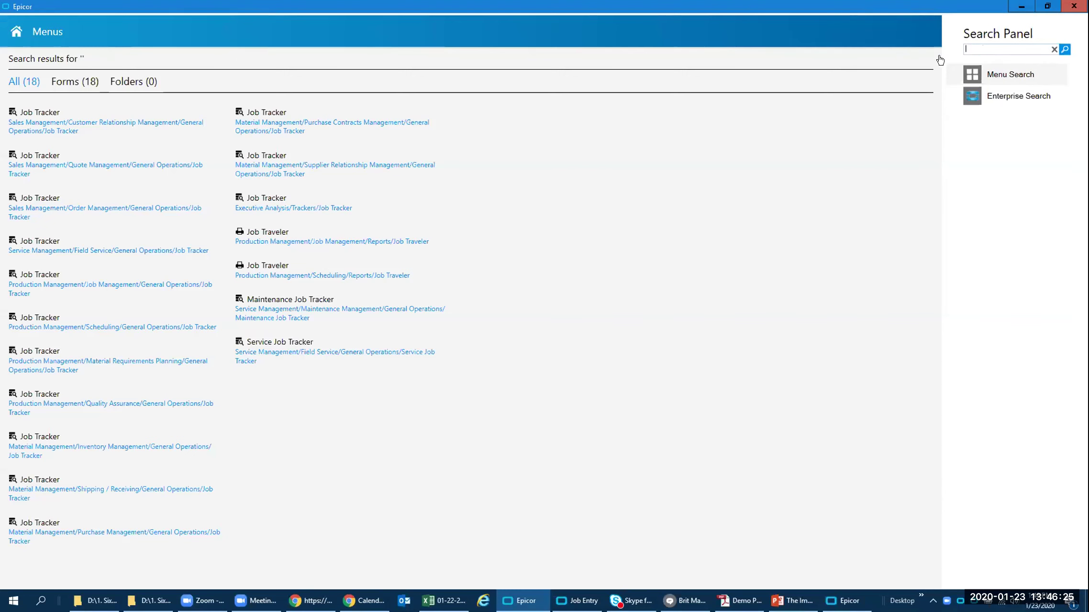
left_click(983, 47)
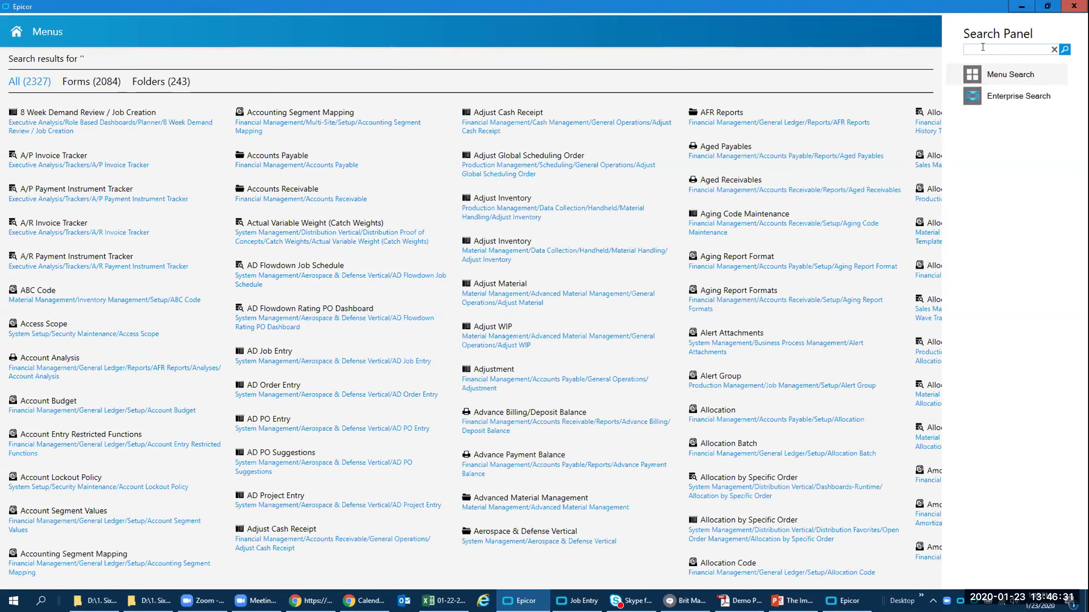
type("job entry")
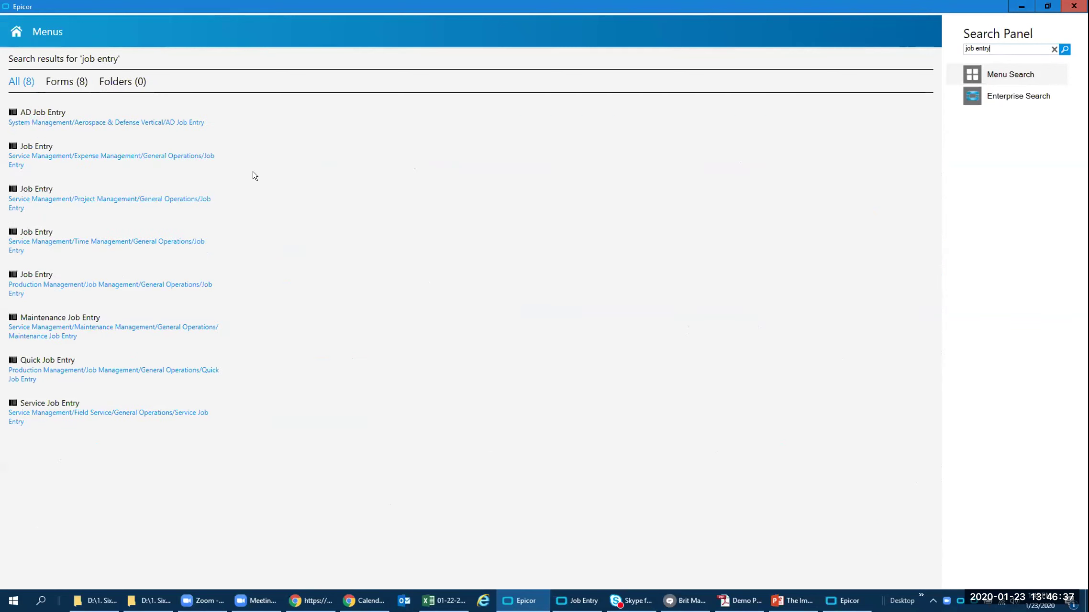
left_click(1053, 49)
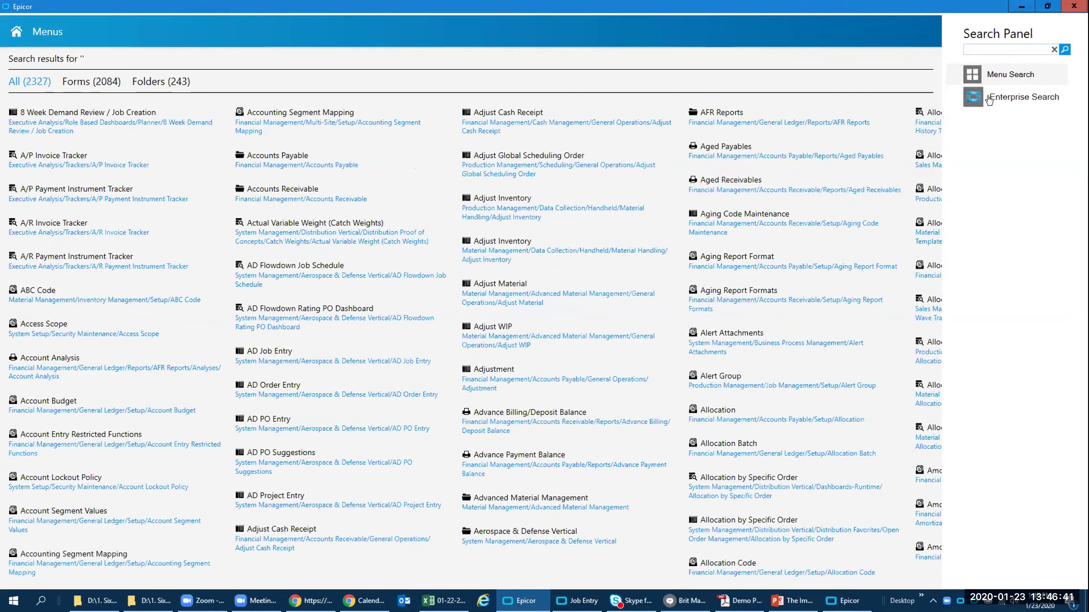
Step: Run an Enterprise Search for "addison" and view the actions offered for the Addison, Inc customer
left_click(979, 100)
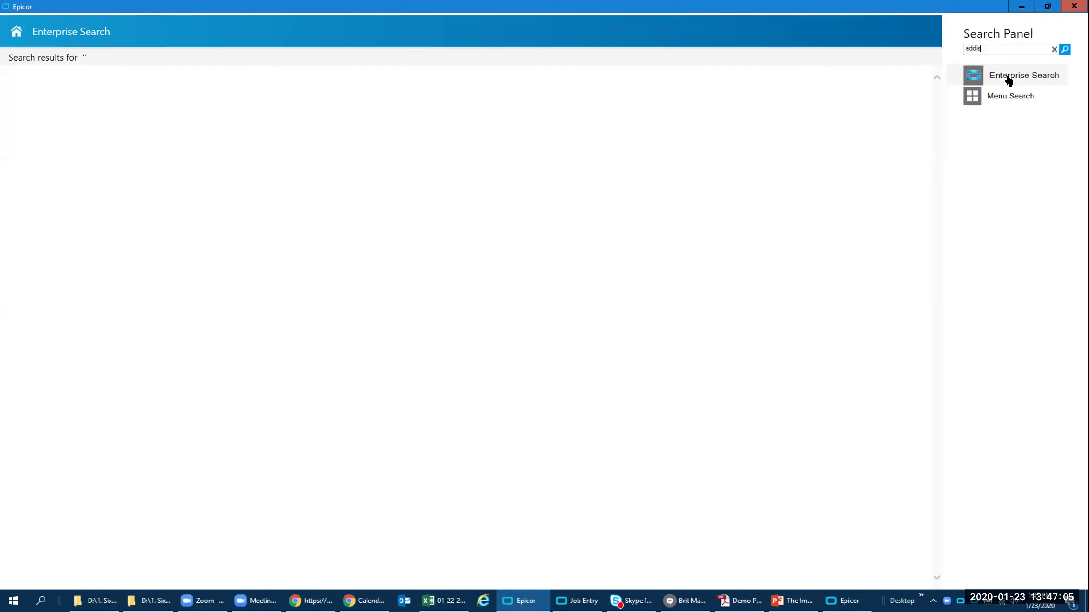
left_click(1009, 80)
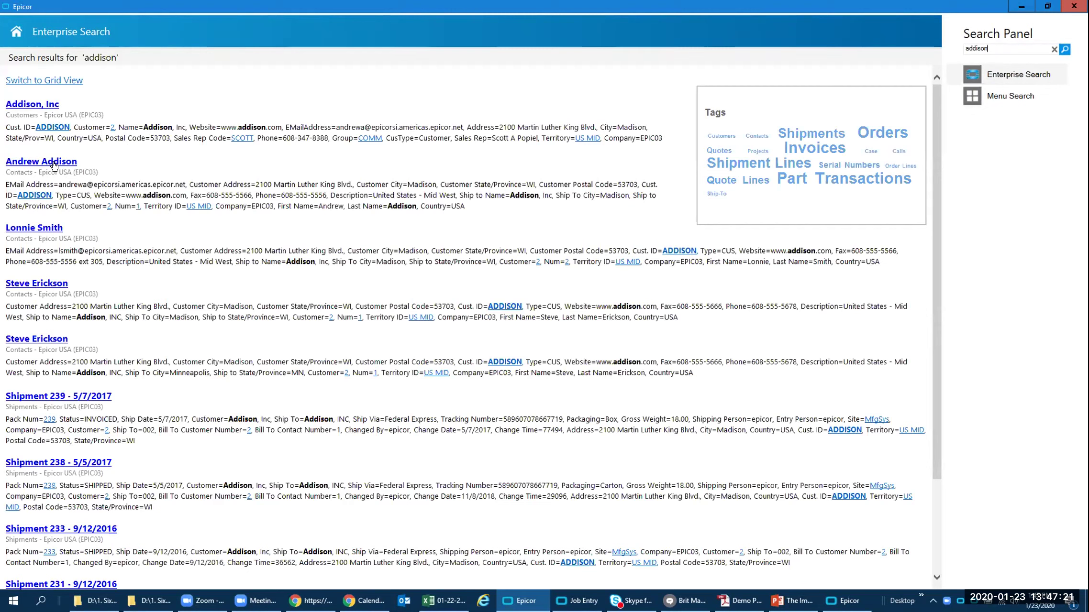
left_click(53, 104)
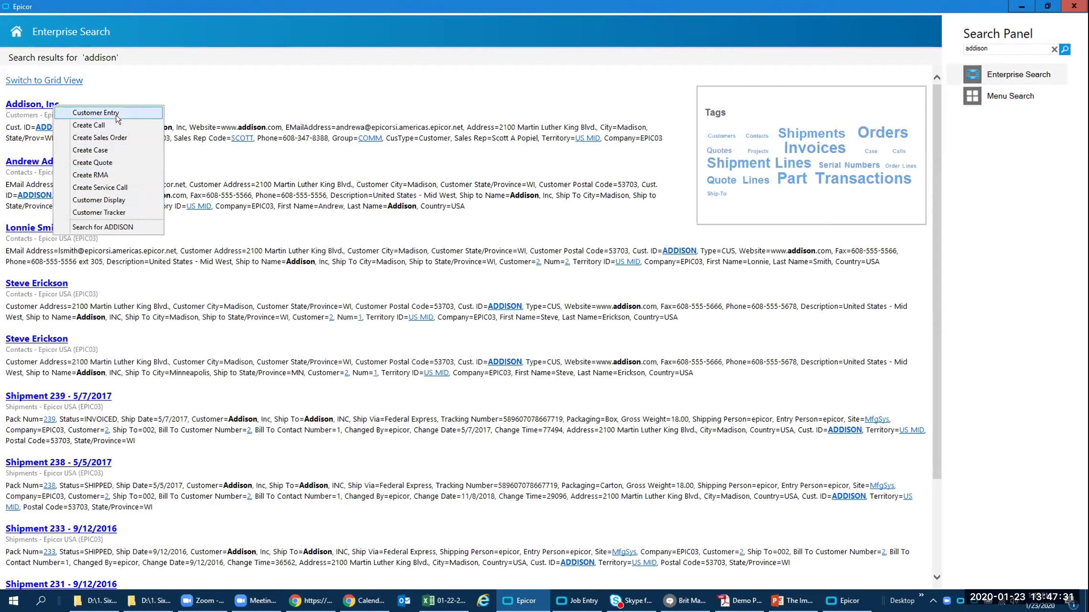
left_click(155, 92)
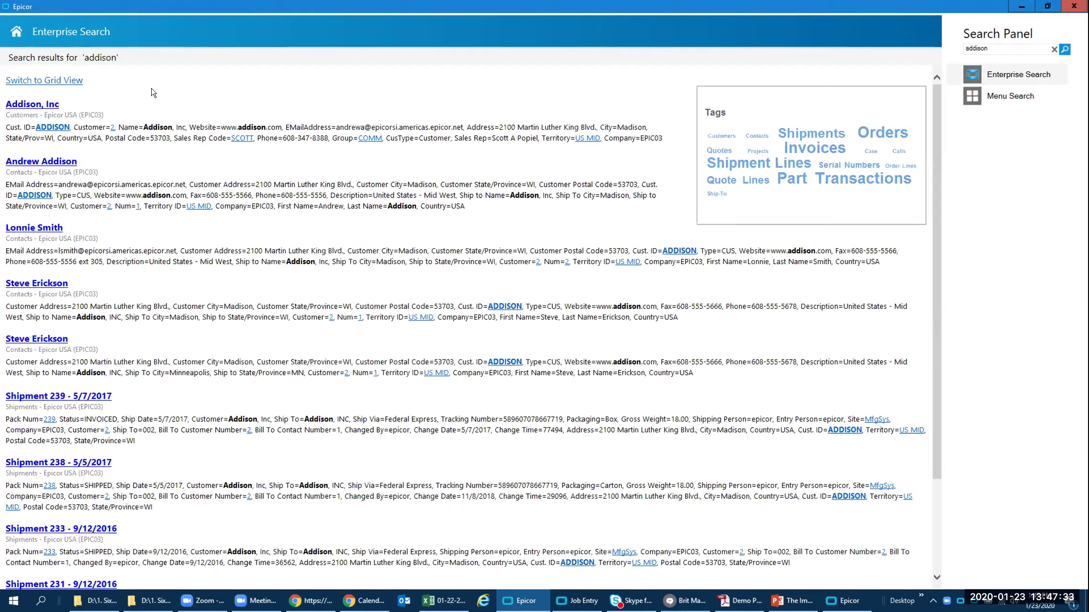
Step: View the search results as a grid, return to classic view and show all sources again
left_click(63, 82)
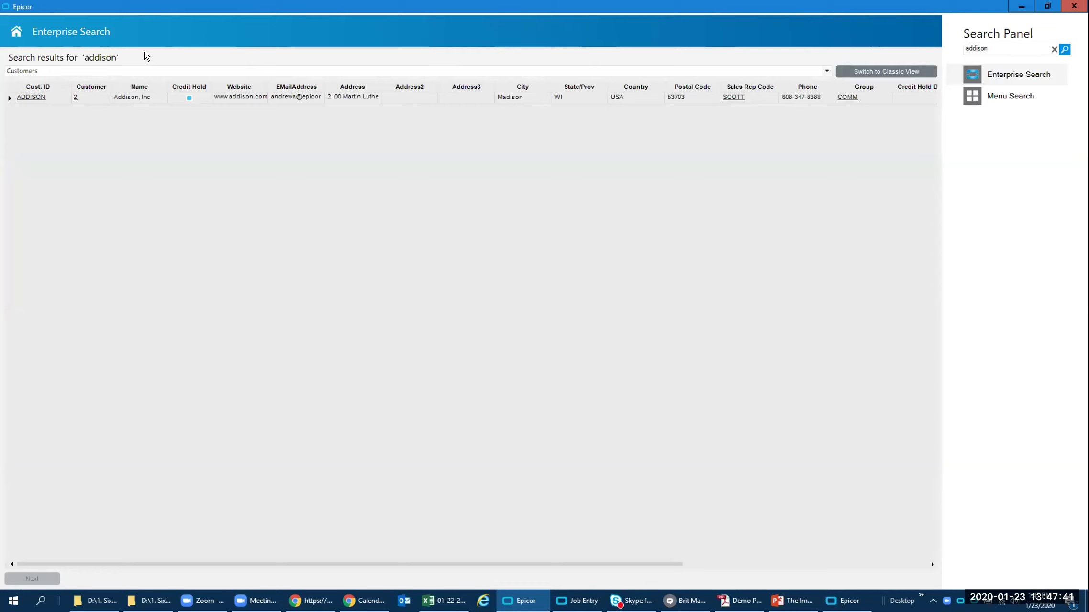
left_click(840, 72)
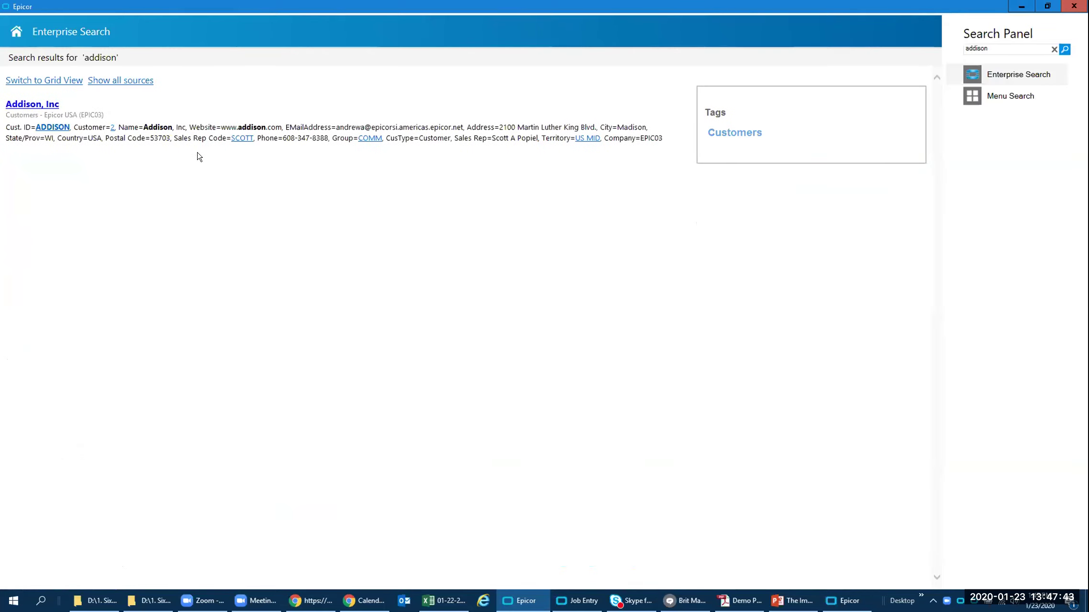
left_click(110, 80)
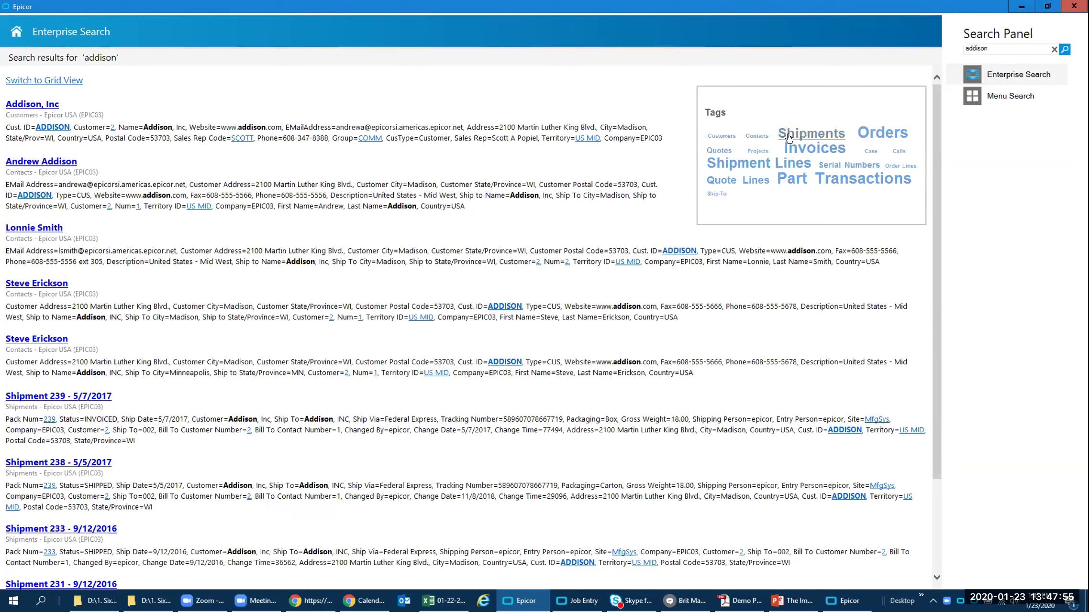
Step: Narrow the results to Orders and copy their grid to Excel, closing the workbook after viewing it maximized
left_click(870, 135)
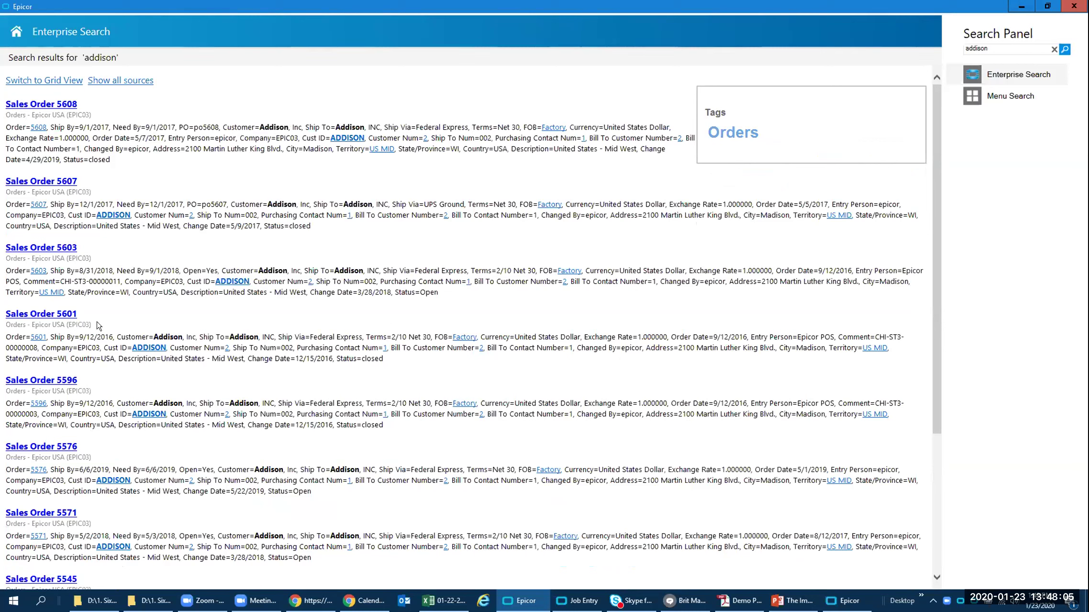
left_click(44, 80)
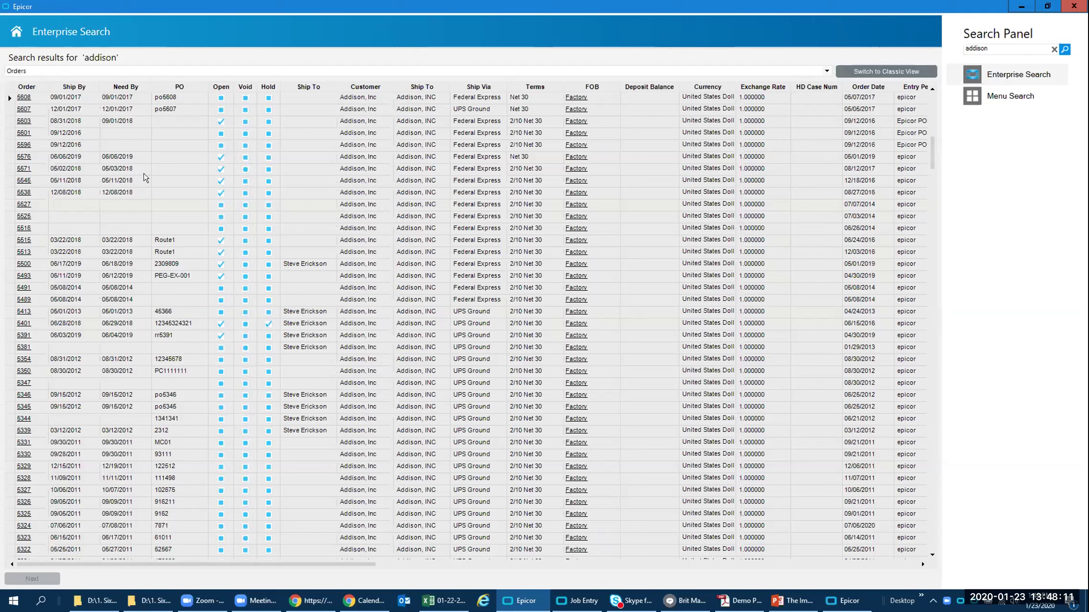
right_click(118, 138)
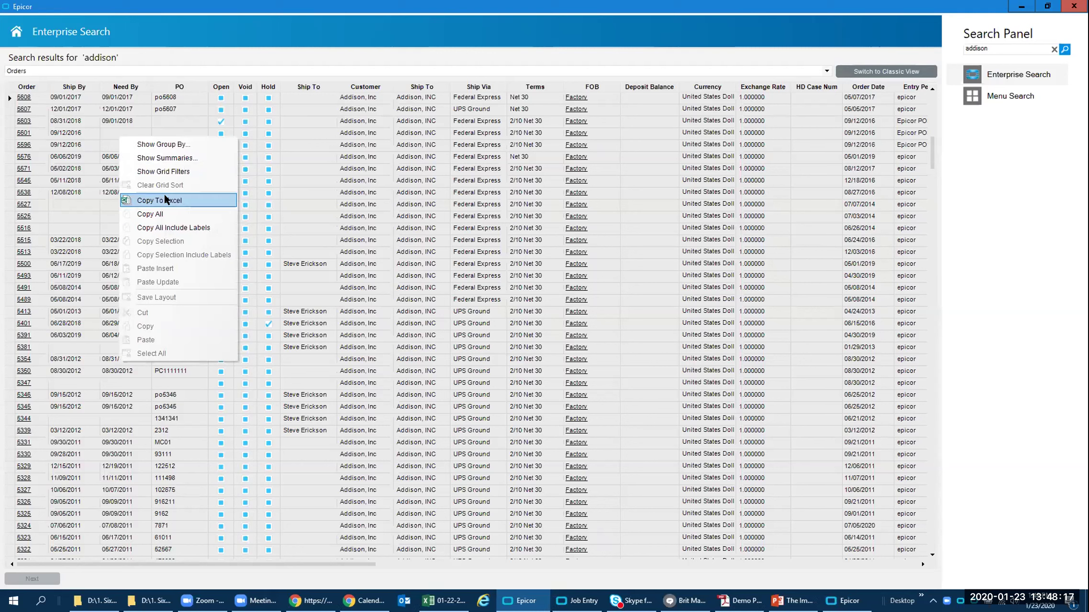
left_click(179, 202)
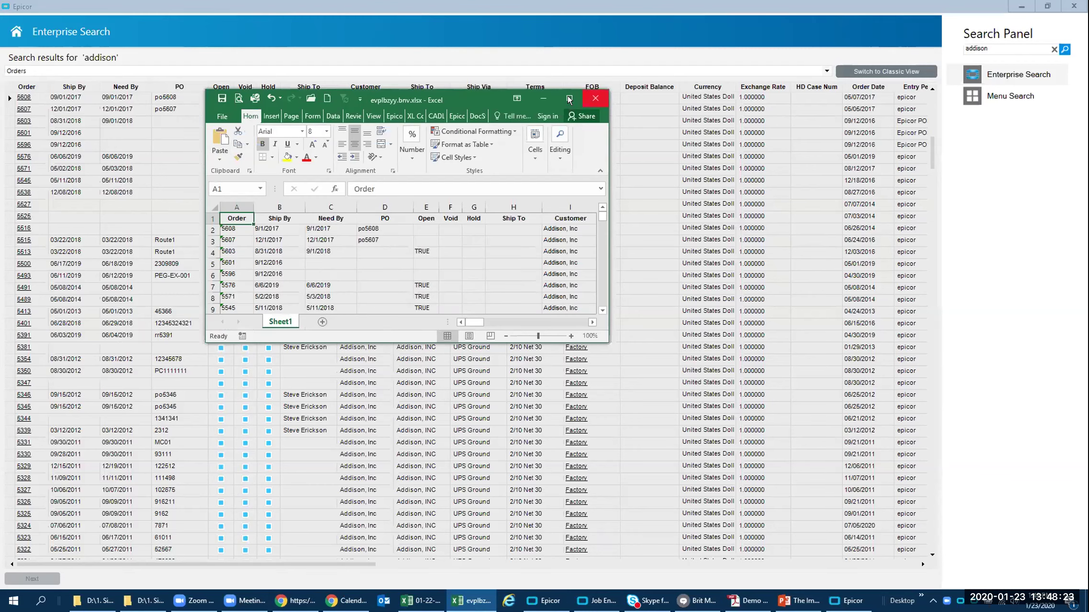
left_click(567, 94)
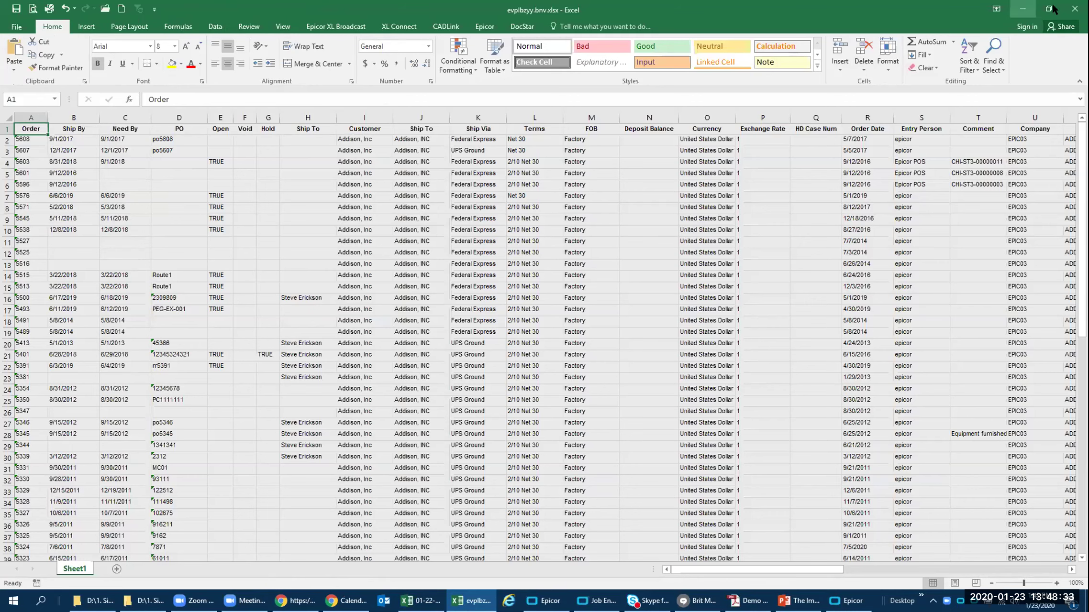
left_click(1075, 9)
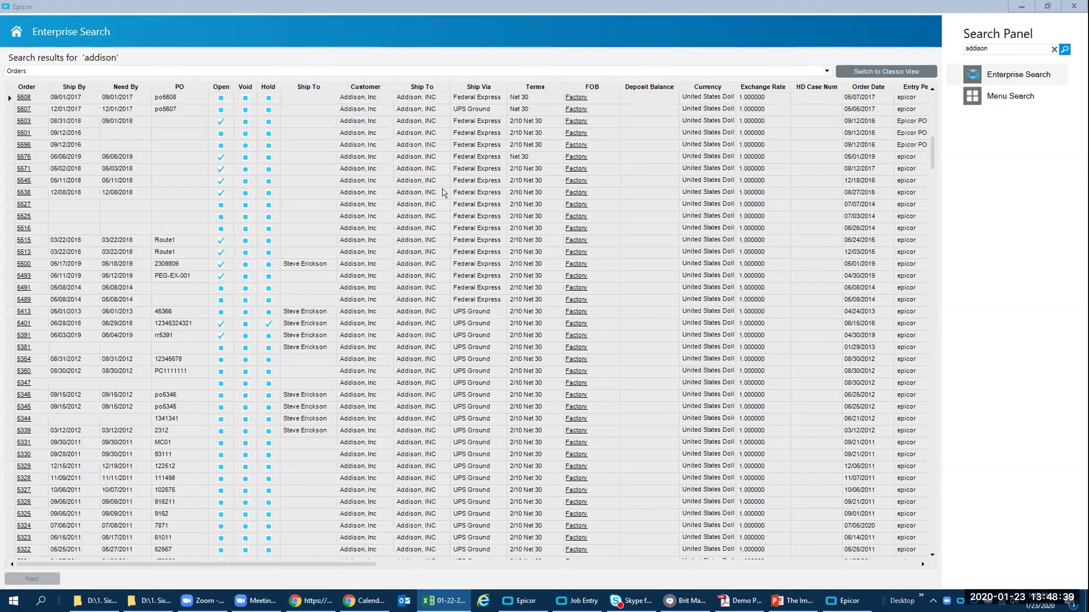
Step: Show the grid filters on the Orders results columns
right_click(380, 85)
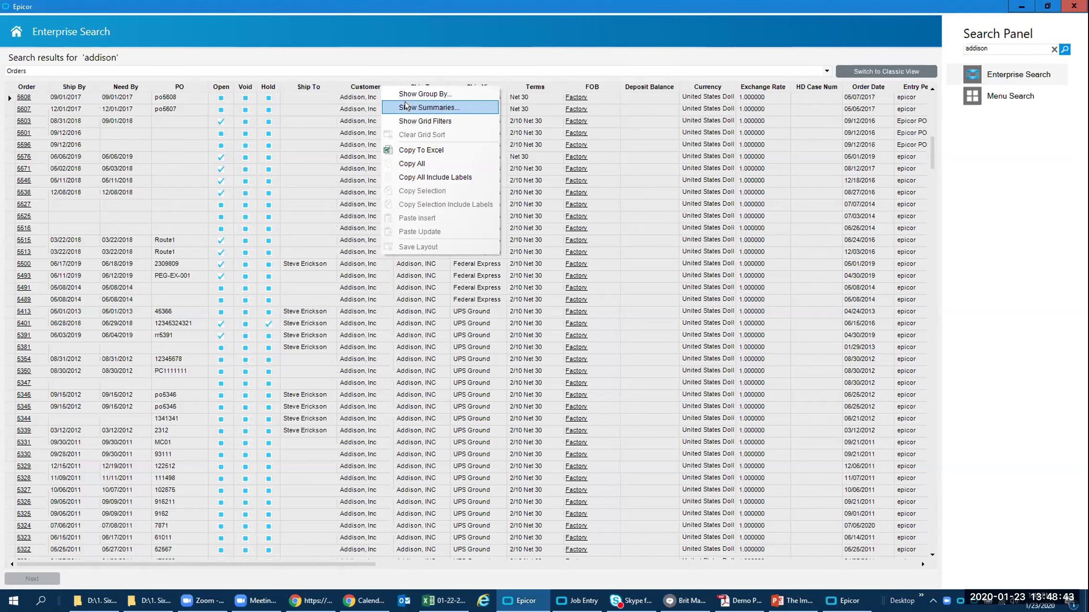
left_click(404, 123)
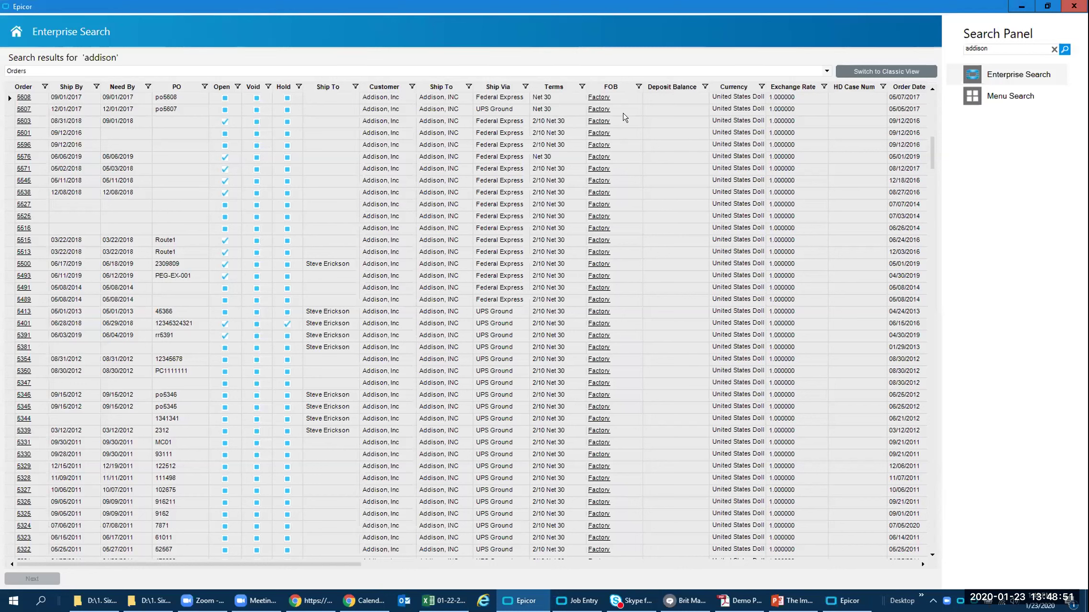
Step: Filter the Orders results to Federal Express in the Ship Via column and show the group-by area
left_click(525, 87)
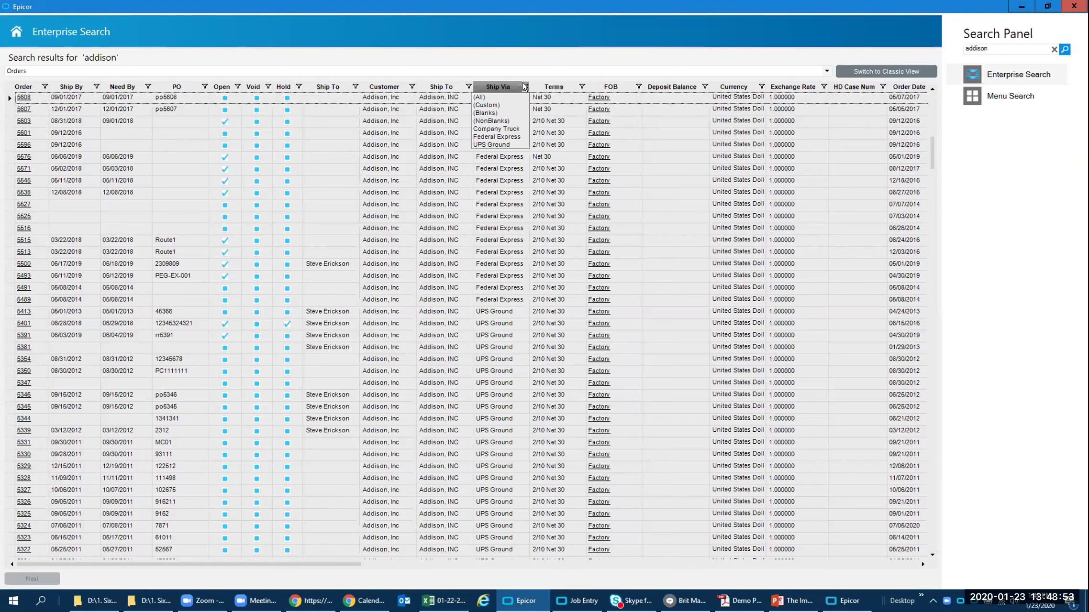
left_click(497, 137)
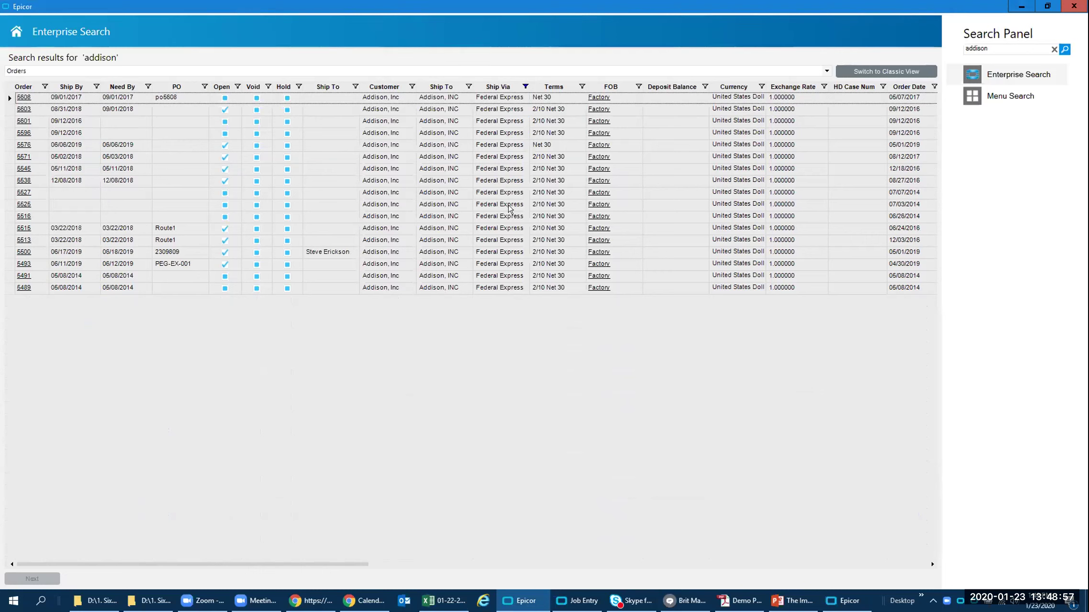
right_click(508, 88)
left_click(519, 101)
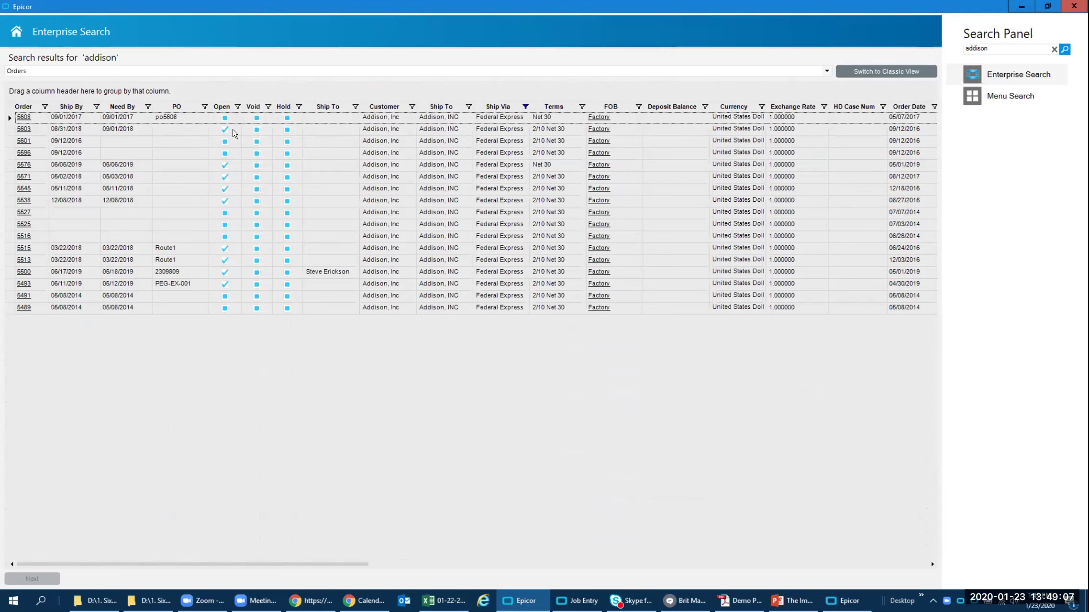
Step: Hide the grid filters on the Orders results so that the Ship Via filter is cleared
left_click_drag(520, 104, 520, 104)
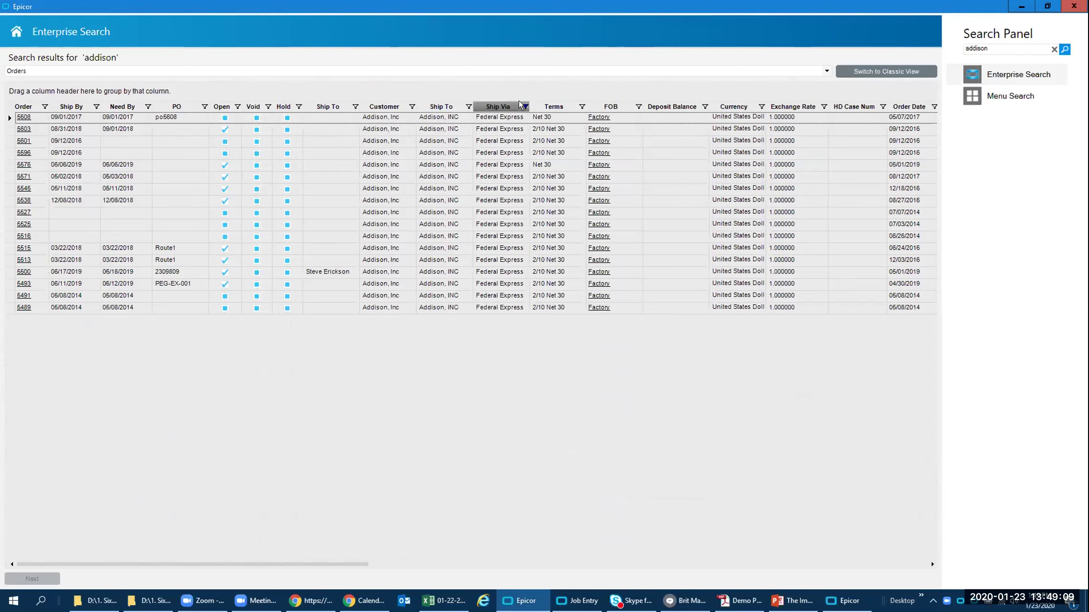
right_click(525, 104)
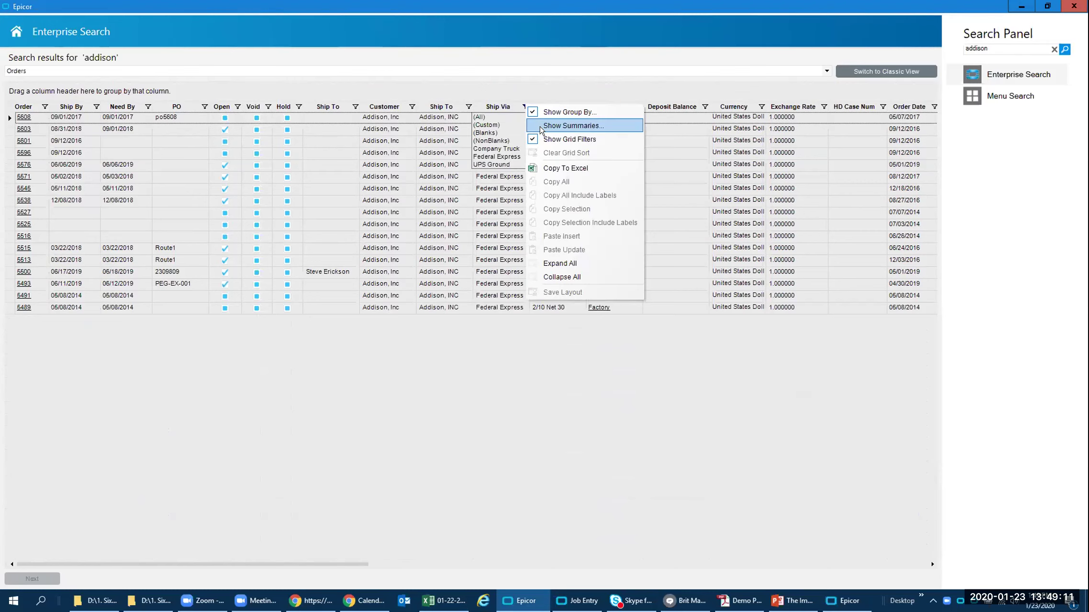
left_click(545, 139)
left_click(499, 106)
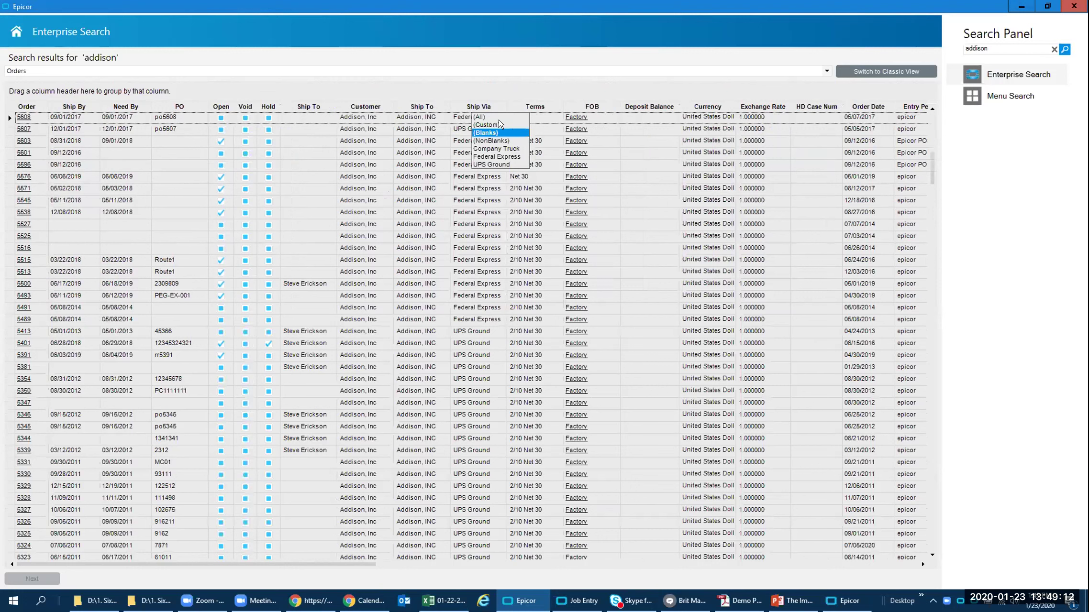
left_click(476, 97)
Step: Group the orders by Ship Via and expand the Company Truck, Federal Express and UPS Ground groups
right_click(482, 107)
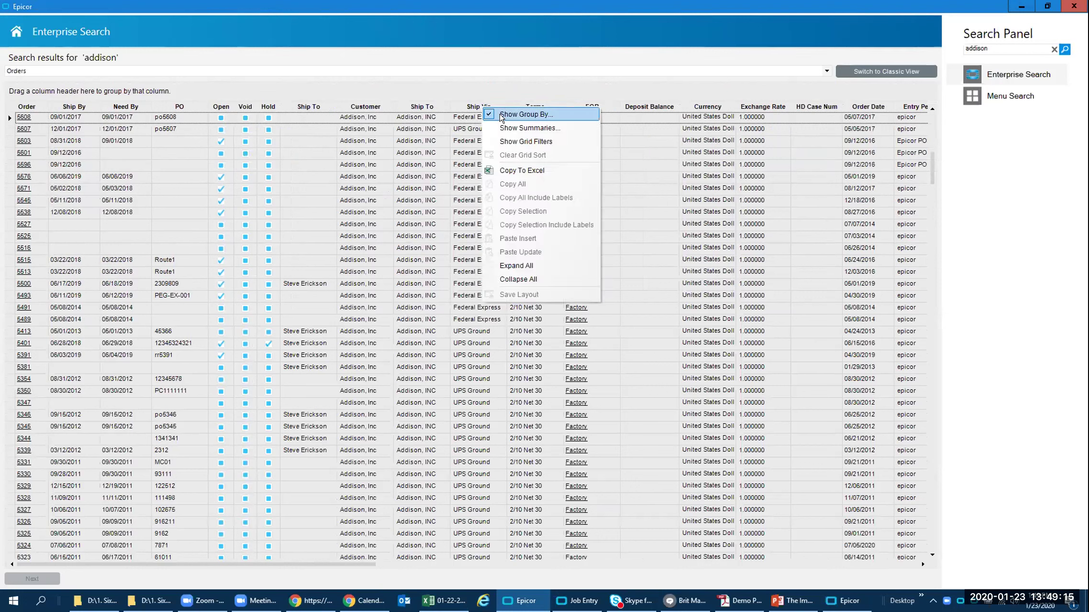
left_click(463, 109)
left_click_drag(463, 109, 79, 96)
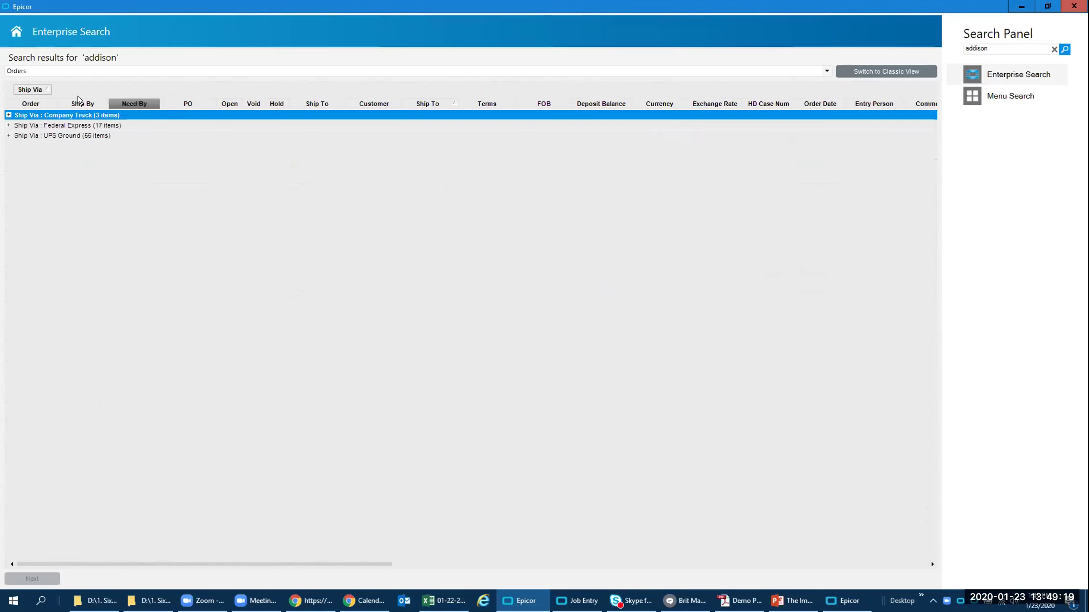
left_click(10, 115)
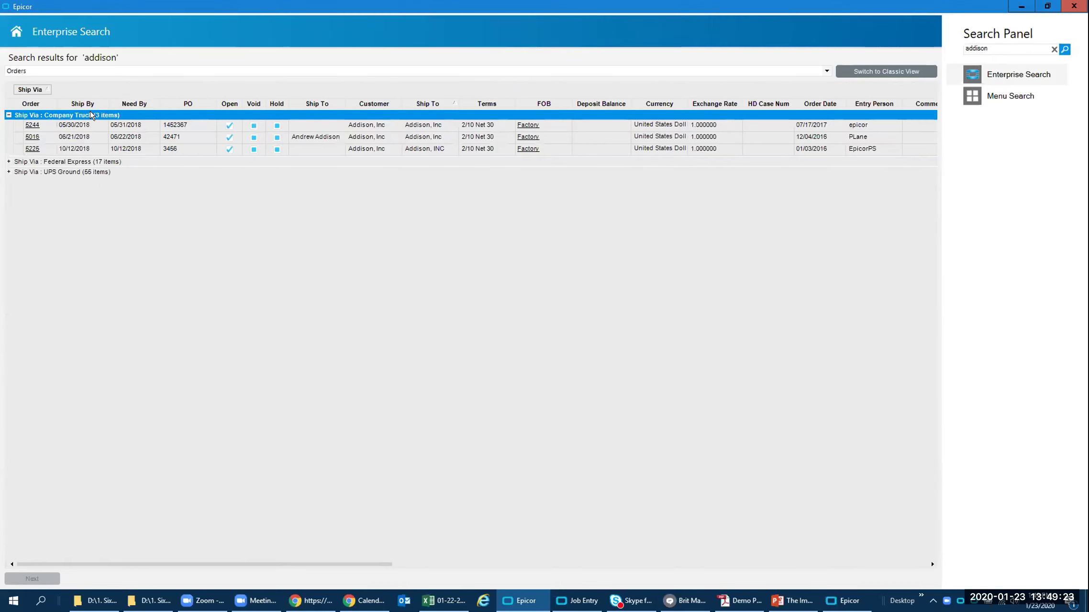
left_click(9, 161)
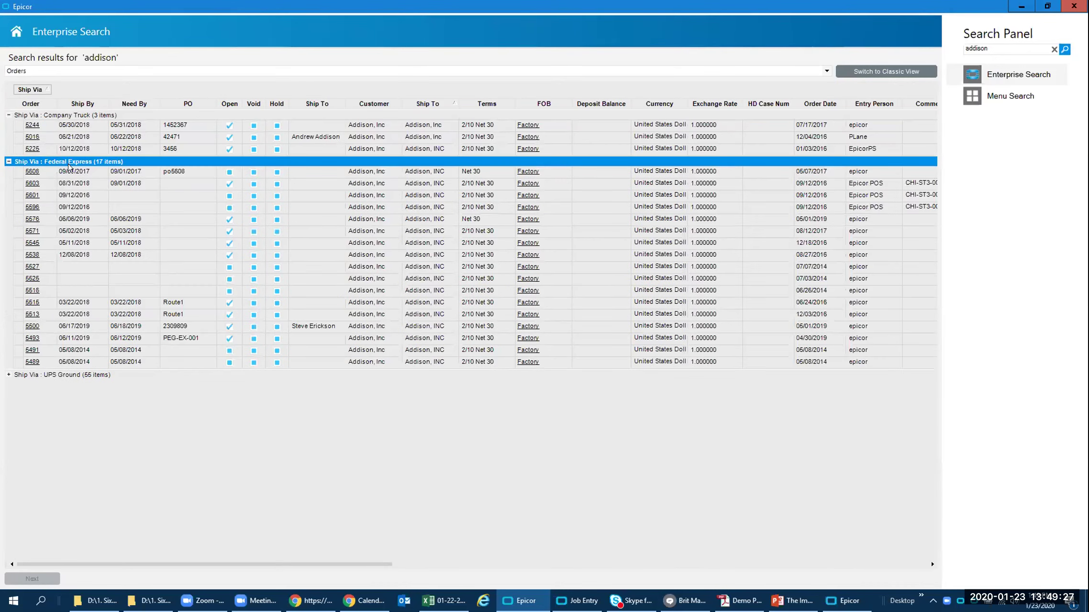
left_click(8, 375)
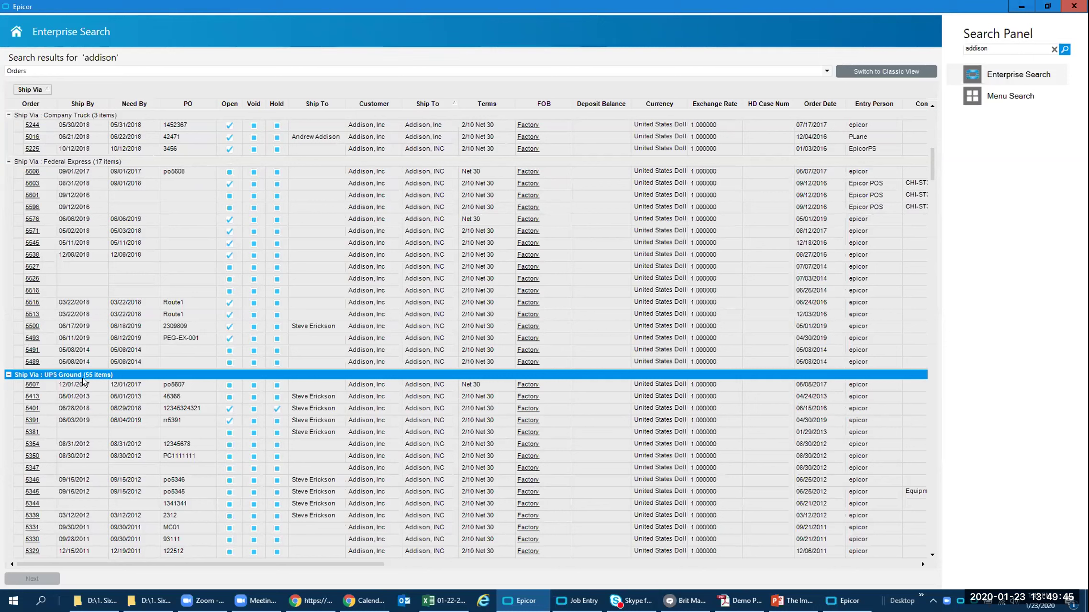
Step: Leave the search results for the homepage, switch to Job Entry and expand the Multi-Level Frame Assembly's materials
left_click(16, 32)
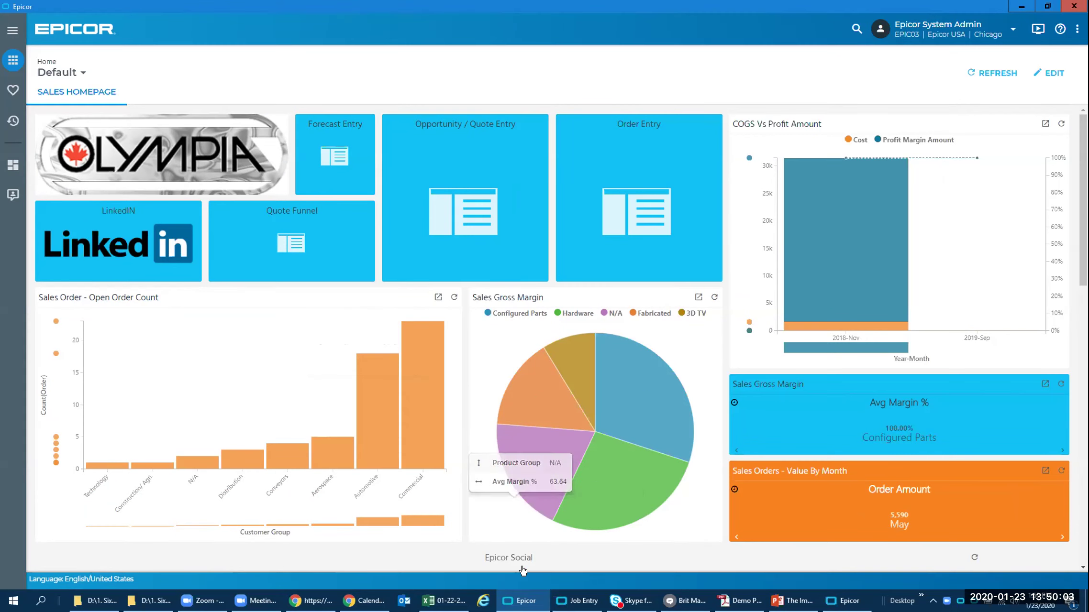
left_click(567, 601)
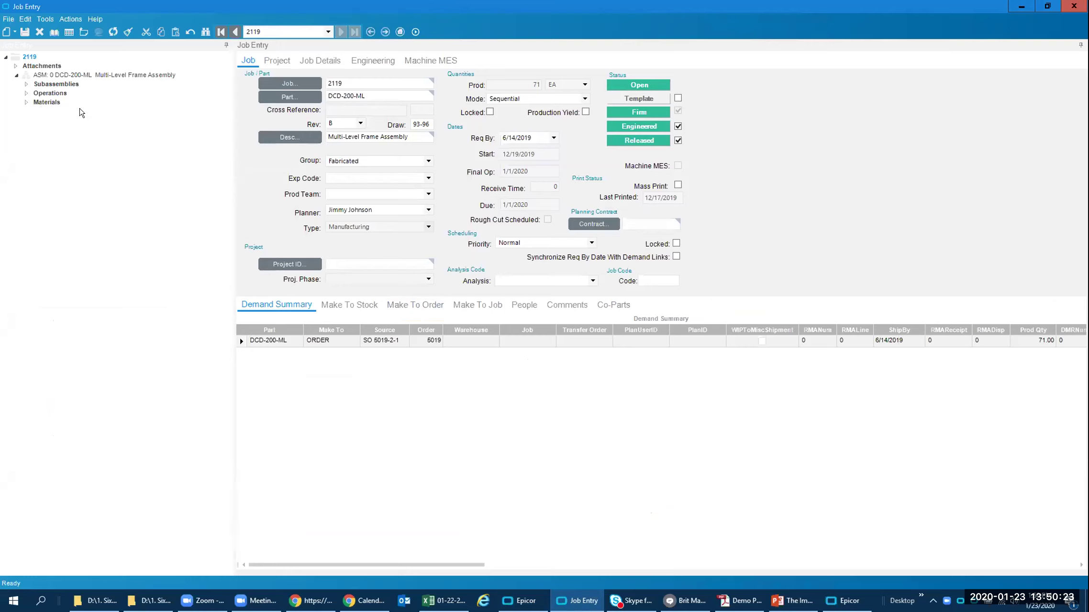
left_click(25, 102)
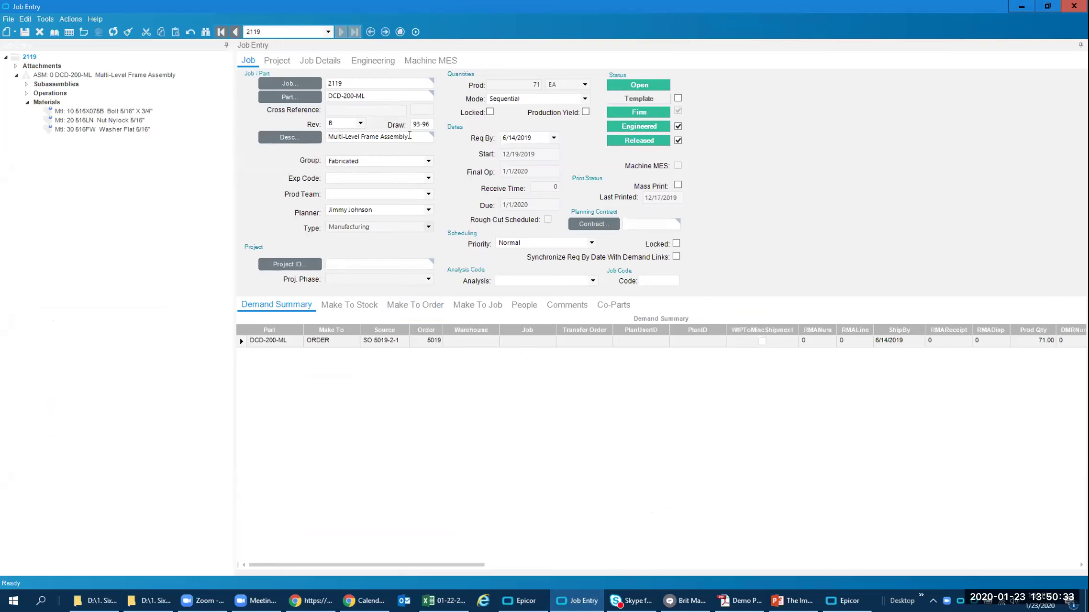
left_click_drag(398, 137, 335, 144)
left_click(155, 165)
Step: Open the details of material 10, part 516X075B, and examine its part, description, quantity per parent and required quantity
left_click(124, 112)
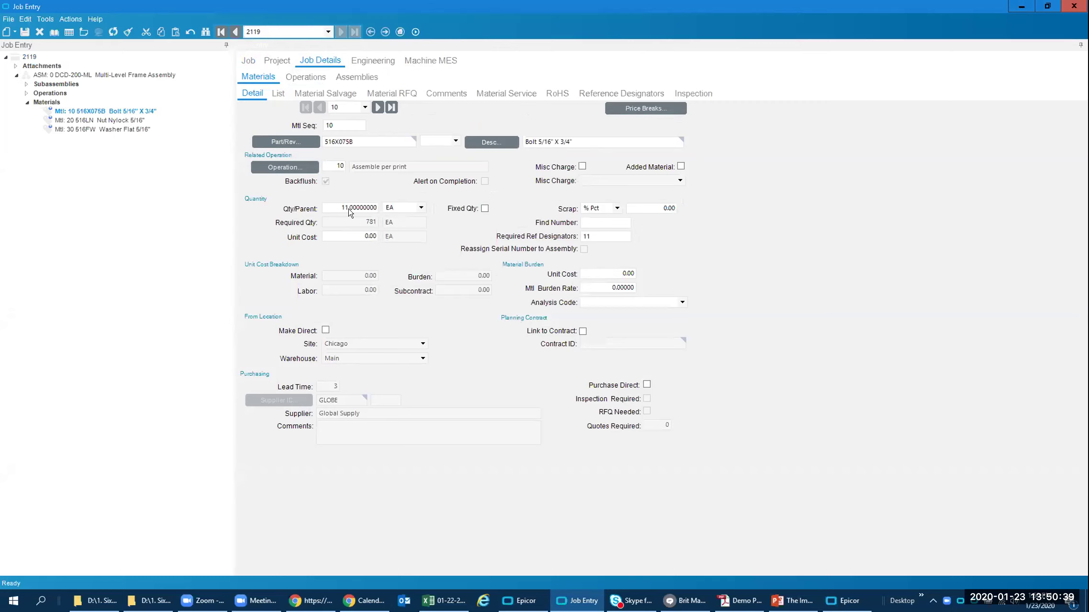
left_click(378, 143)
left_click(585, 141)
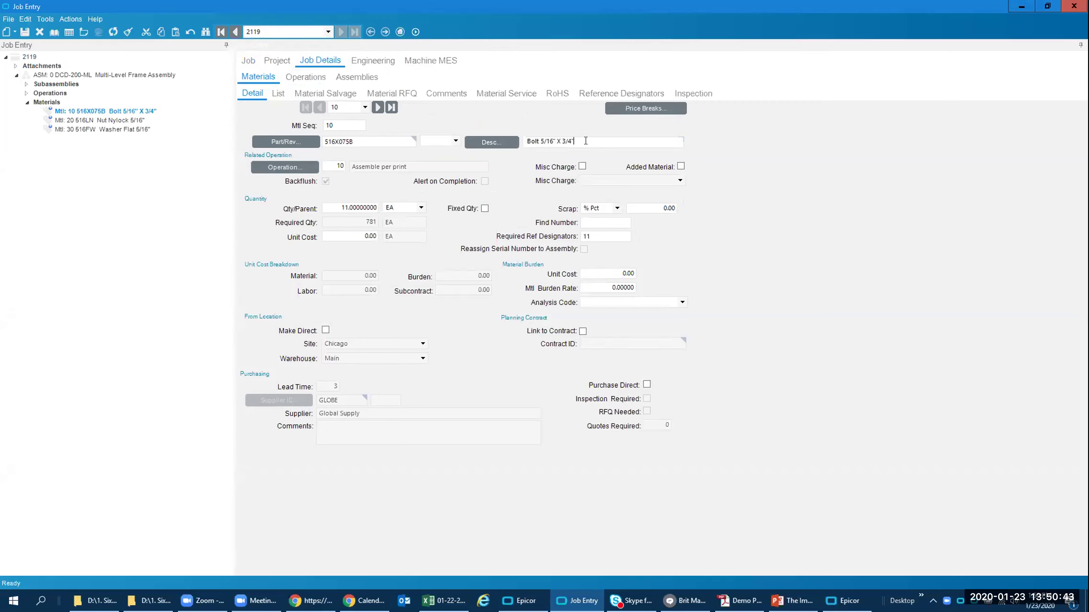
left_click(342, 211)
left_click(369, 228)
Step: List the job's materials and copy the grid to Excel, closing the workbook after viewing it maximized
left_click(279, 94)
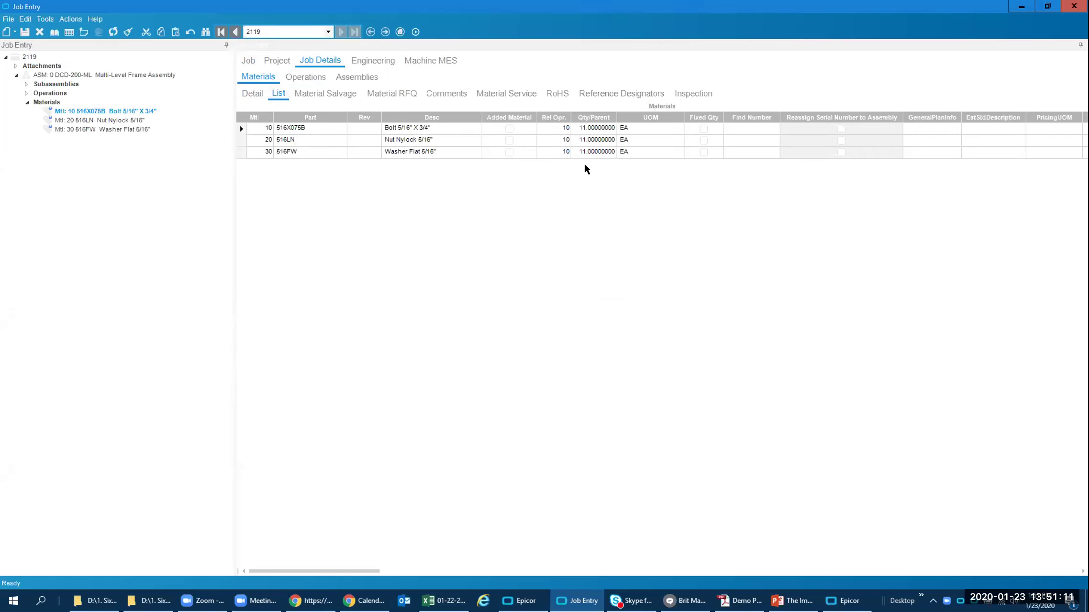
right_click(447, 144)
left_click(474, 222)
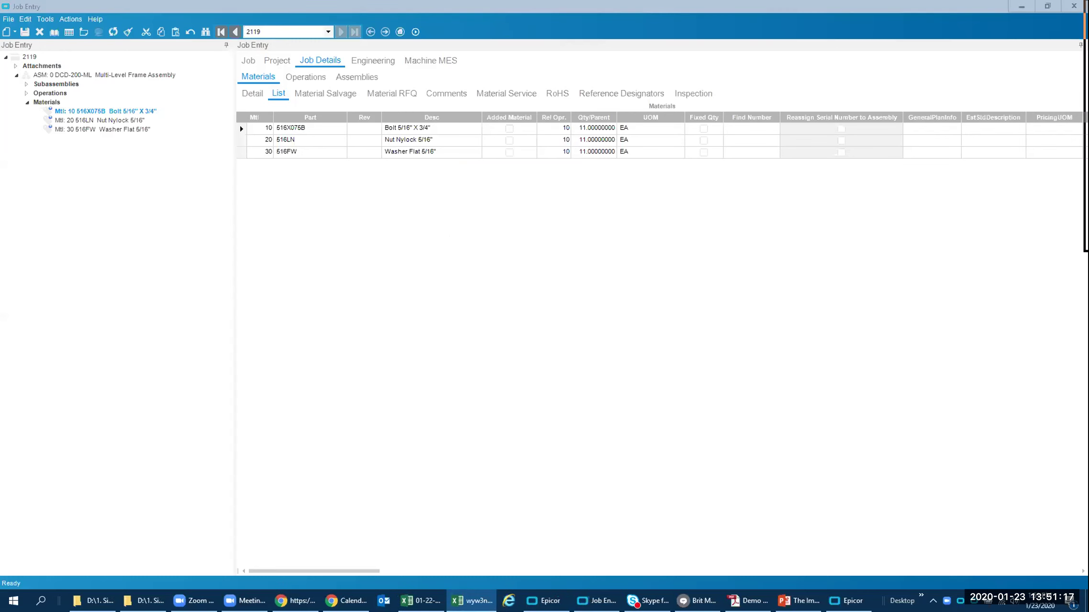
double_click(589, 115)
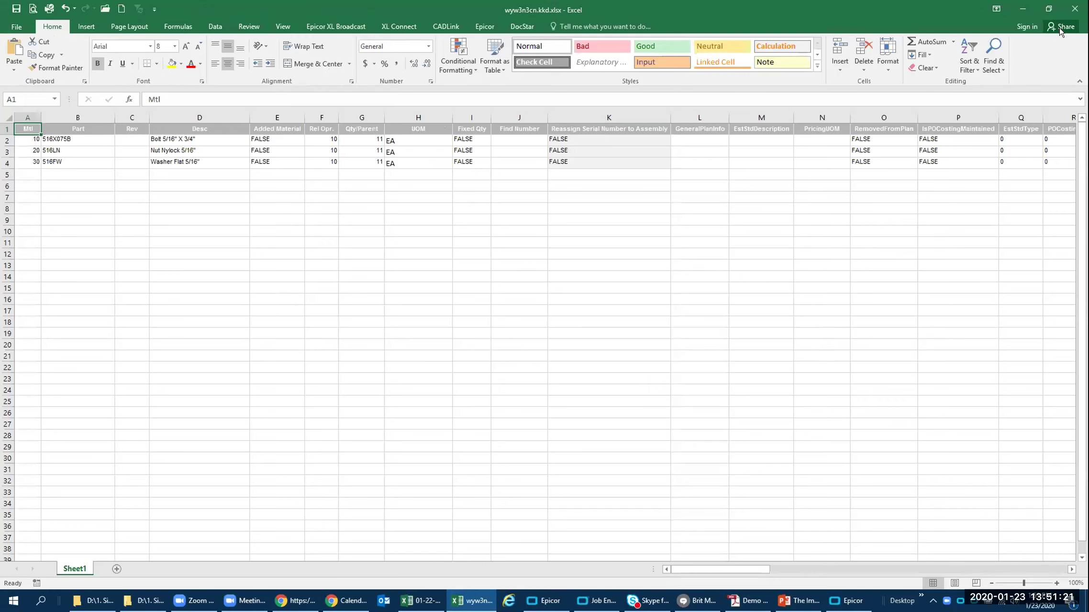
left_click(1074, 8)
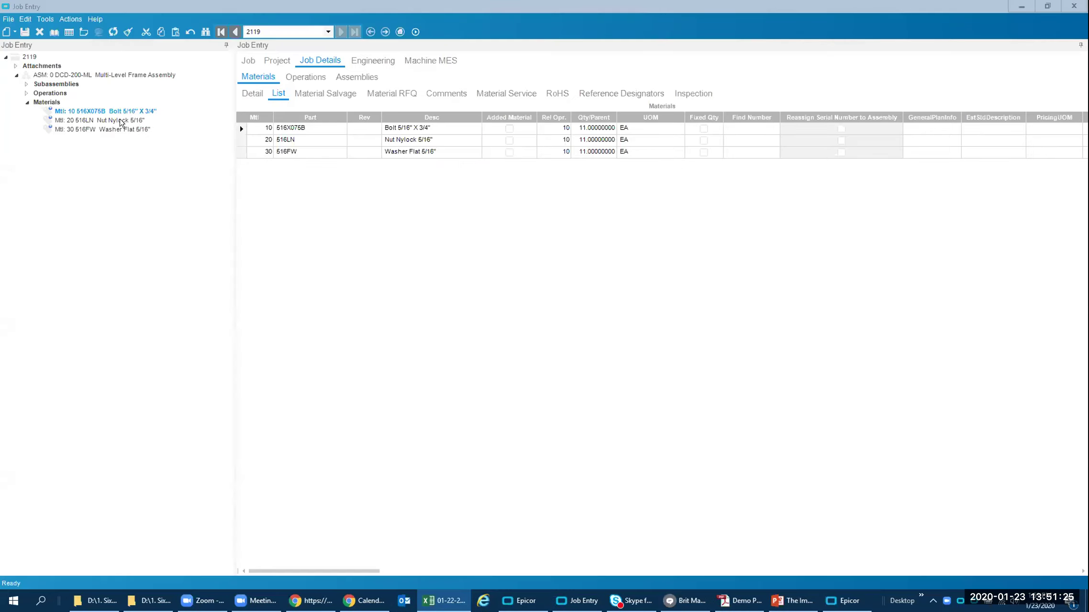
Step: Expand the assembly's operations, open operation 10 Assemble per print and view the available production standard units
left_click(27, 92)
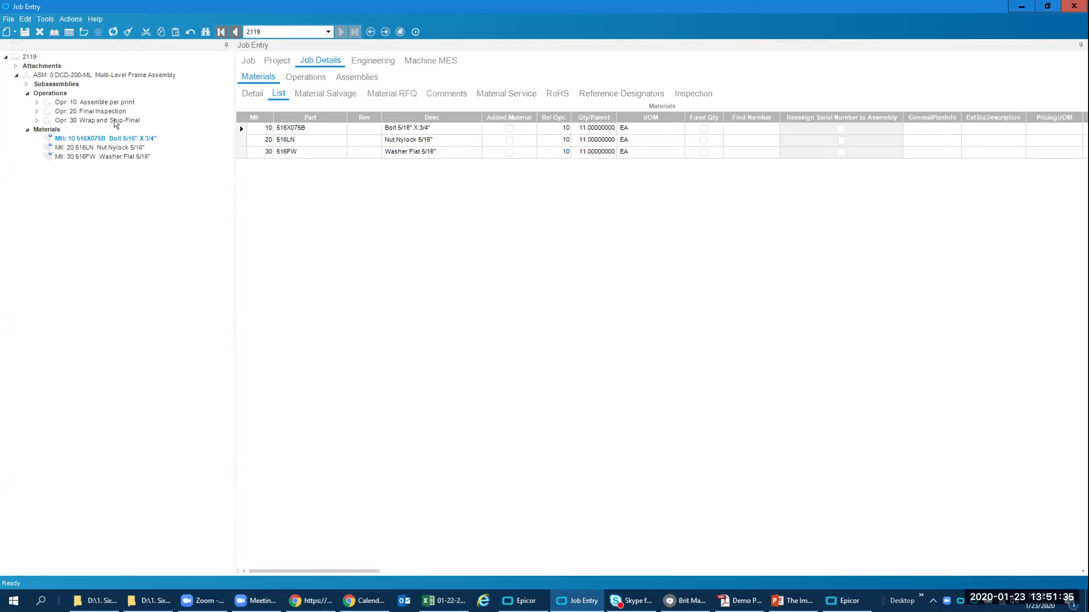
left_click(107, 103)
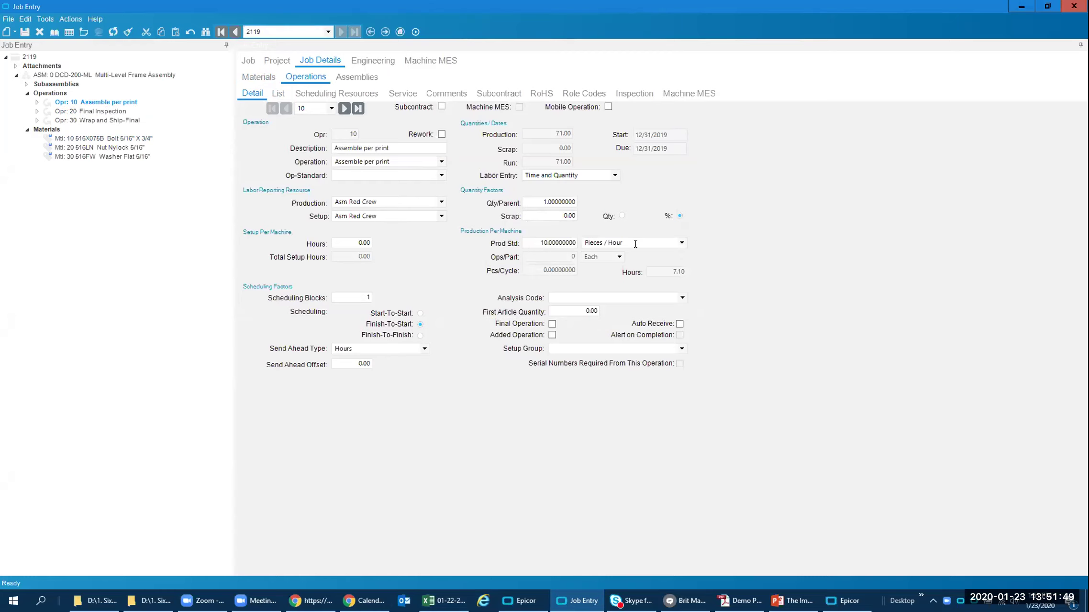
left_click(681, 243)
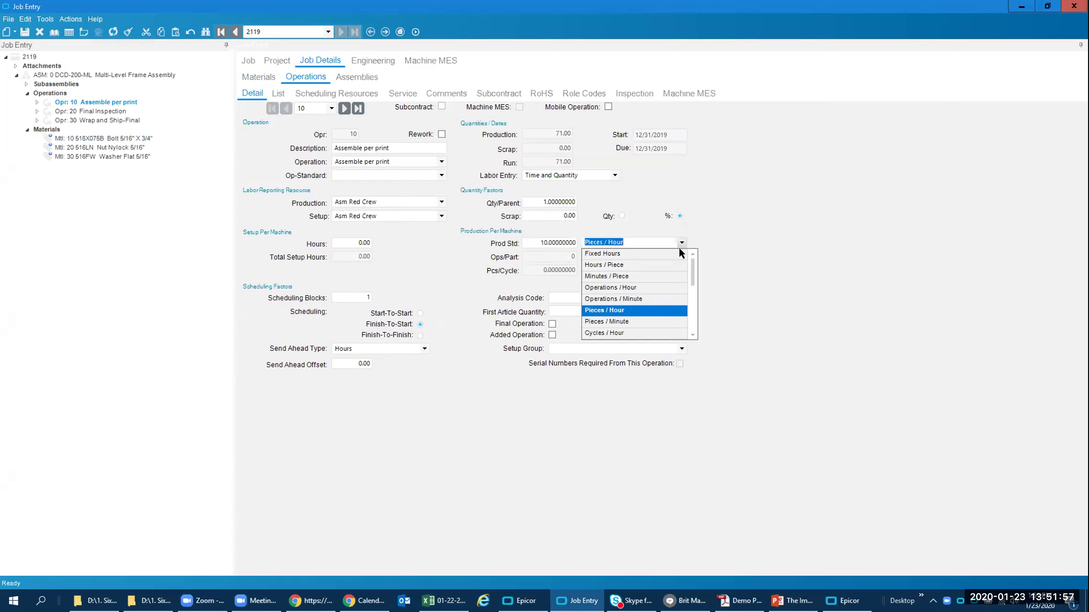
left_click(716, 247)
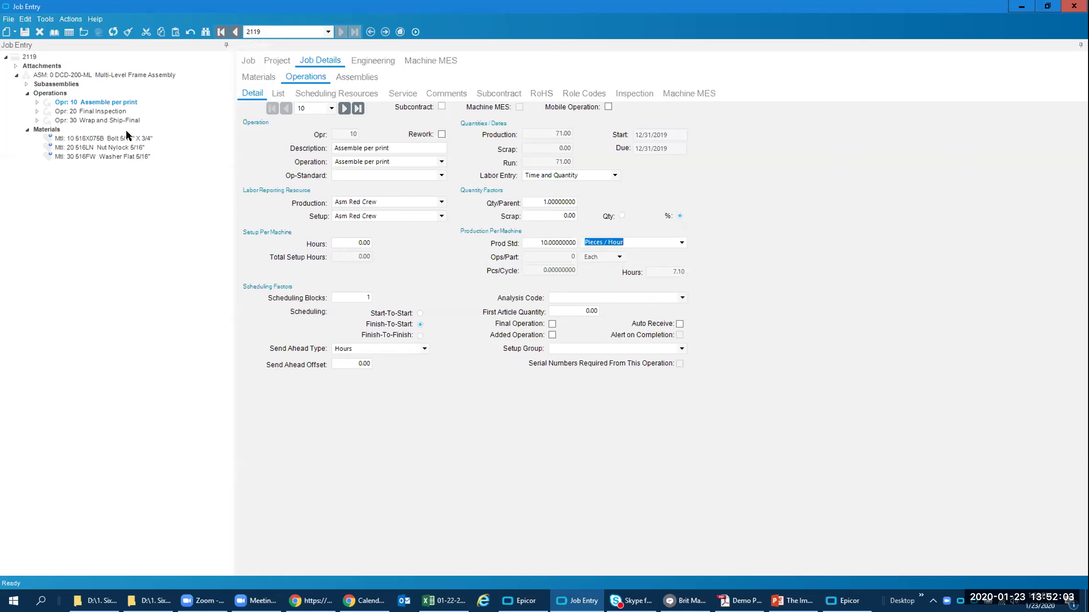
Step: Expand the job's subassemblies and the materials of the ML-1698-A36 Bracket subassembly
left_click(26, 84)
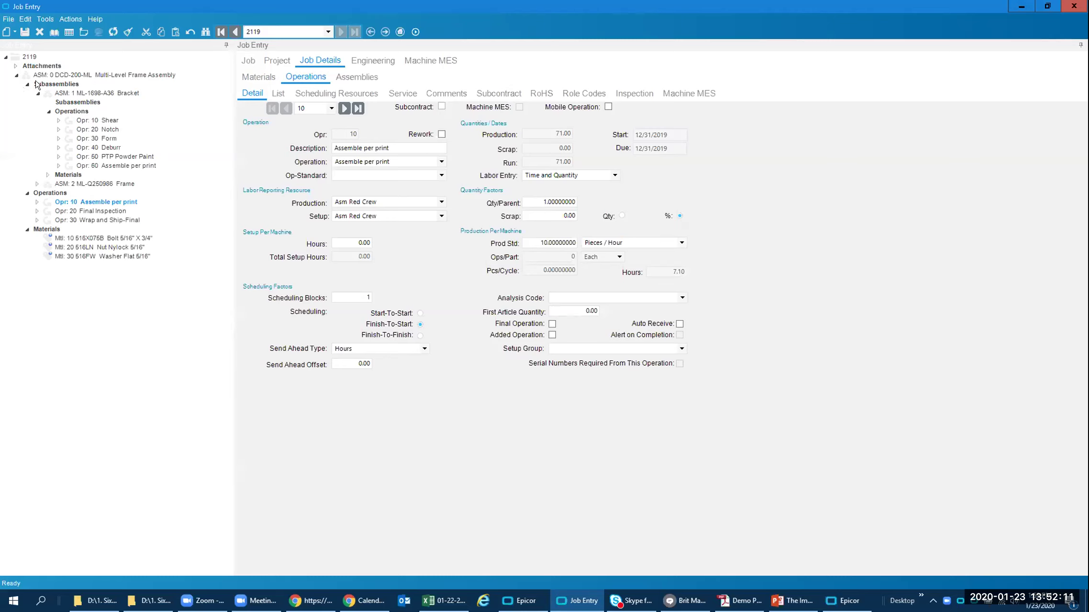
left_click(48, 175)
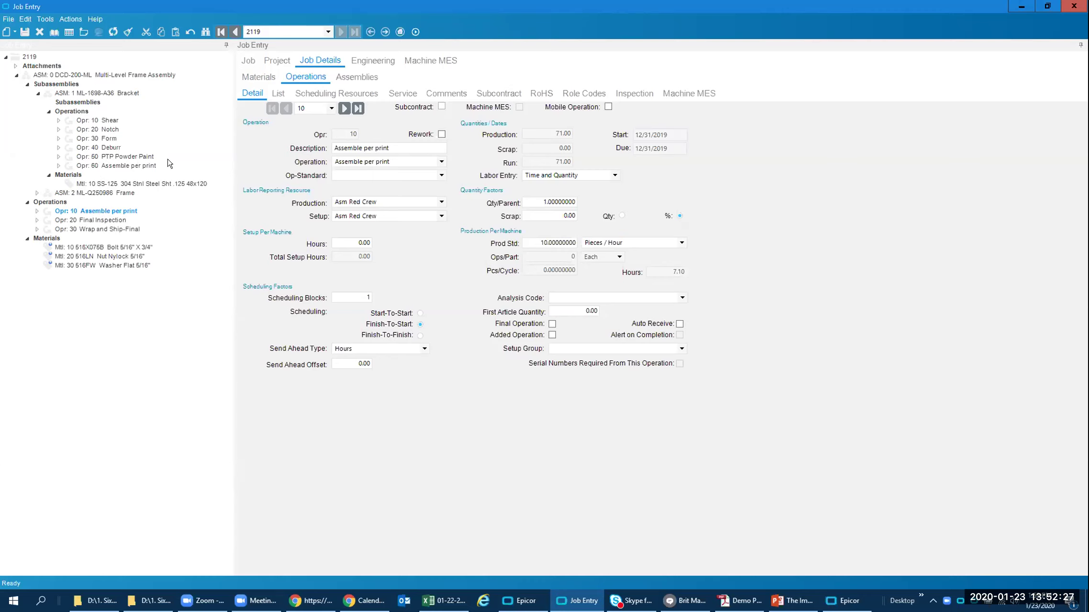
Step: Expand the job's attachments and view cnc_turned_complex_part.gif and the "Turning and Milling parts on CNC machines.wmv" video together
left_click(15, 66)
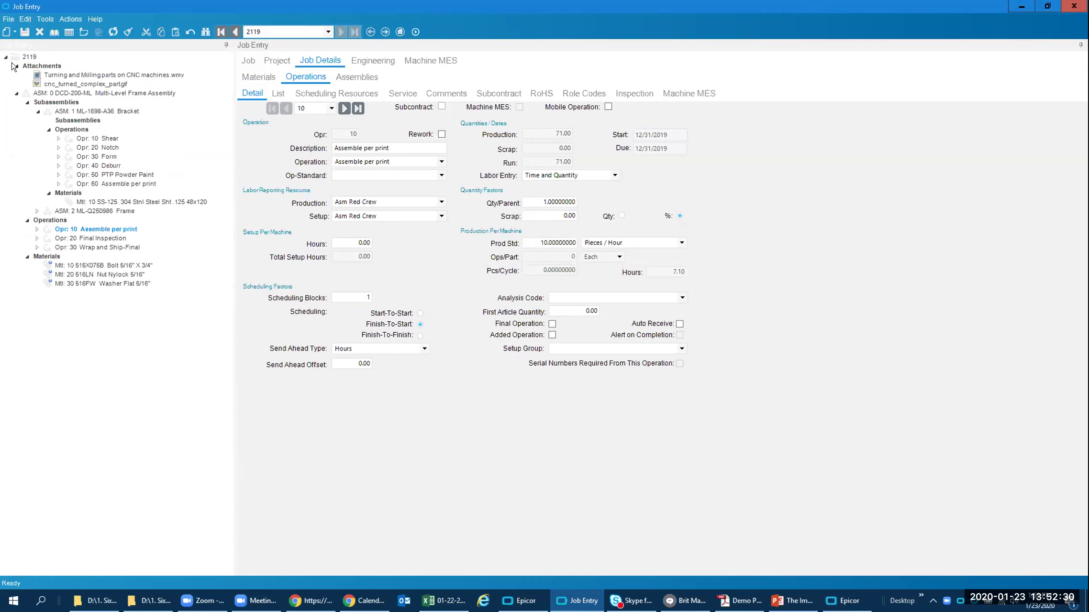
left_click(53, 85)
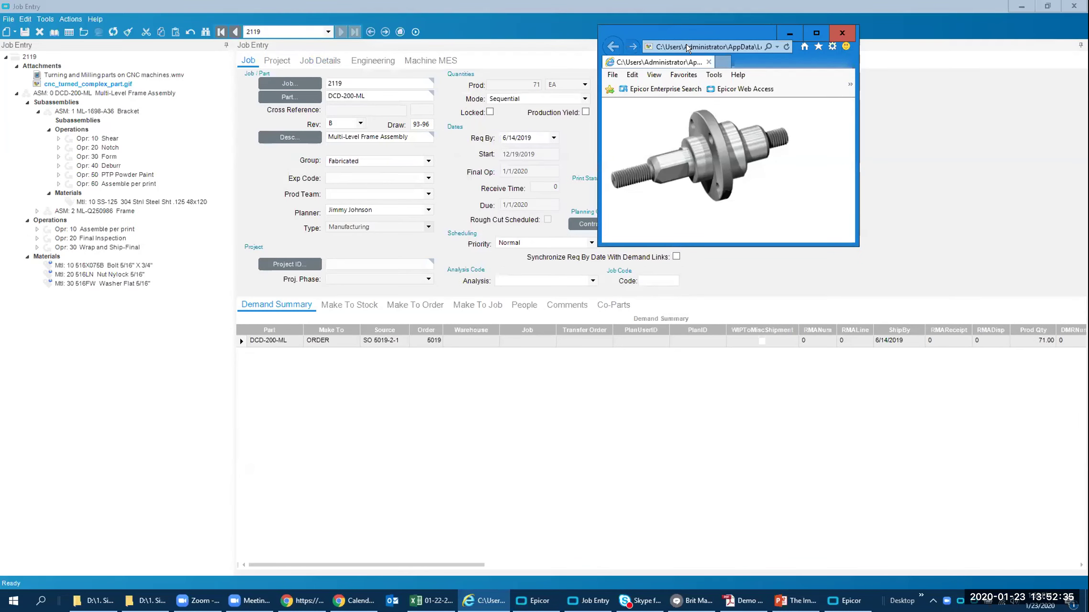
left_click(80, 77)
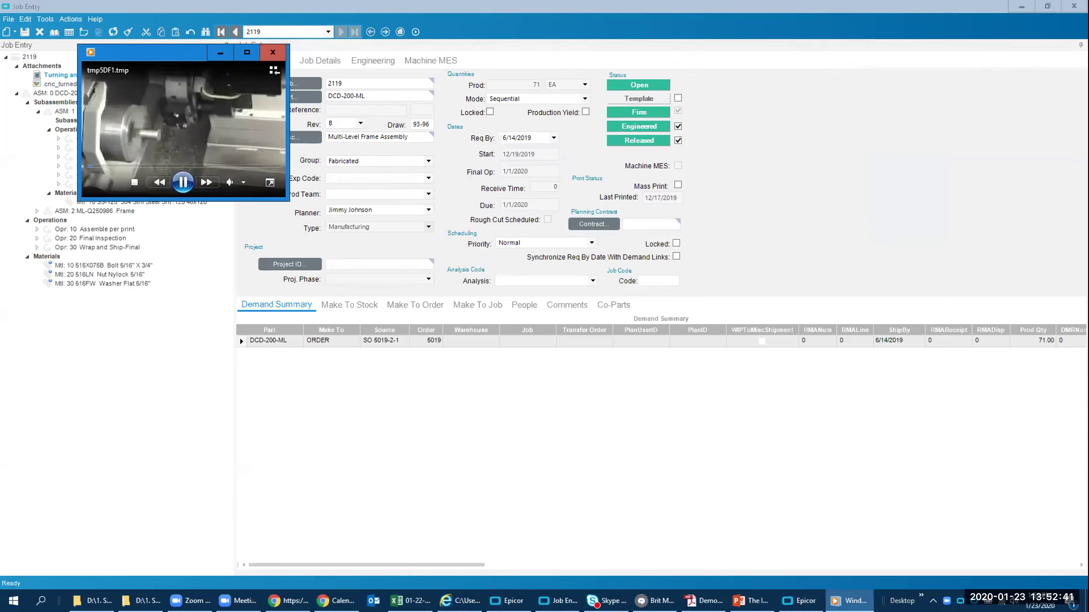
left_click(472, 602)
left_click(196, 50)
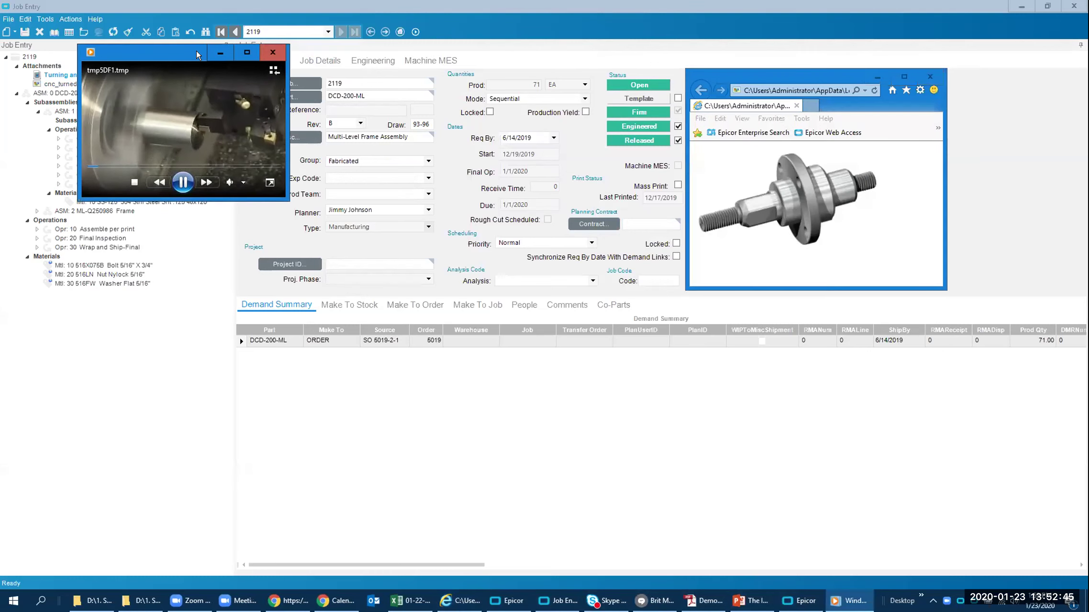